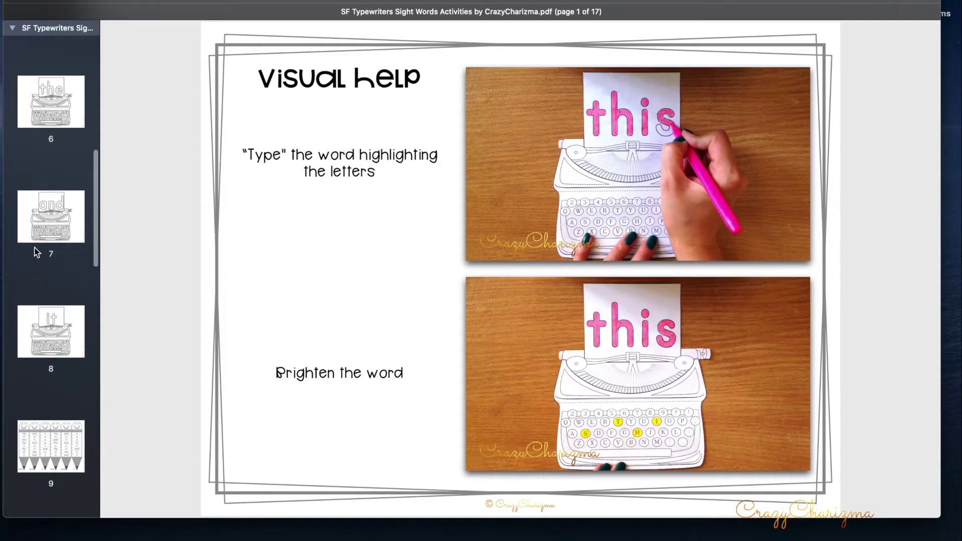
- Go to page 11 of the sight-words PDF, the 'and' worksheet, and capture it
click(51, 102)
key(Down)
key(Down)
key(Down)
key(Down)
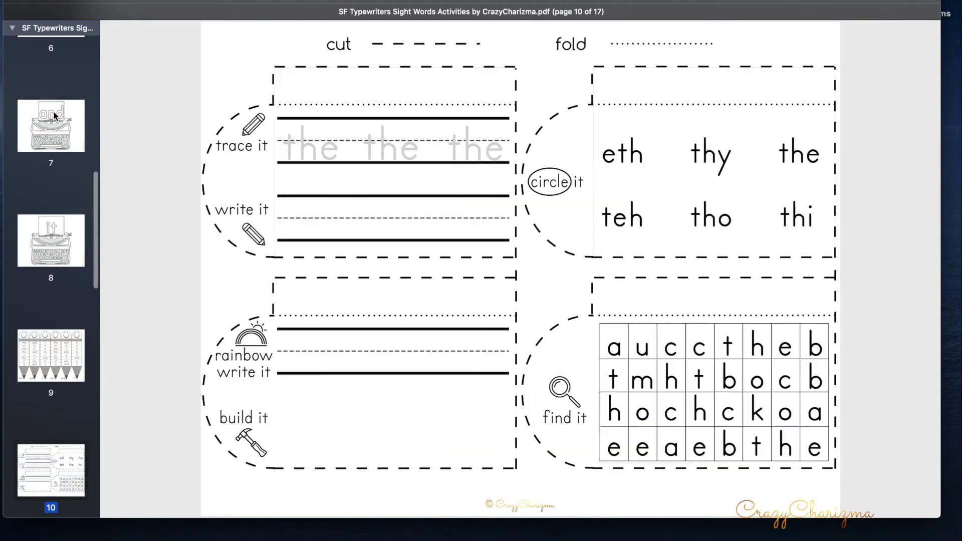
key(Down)
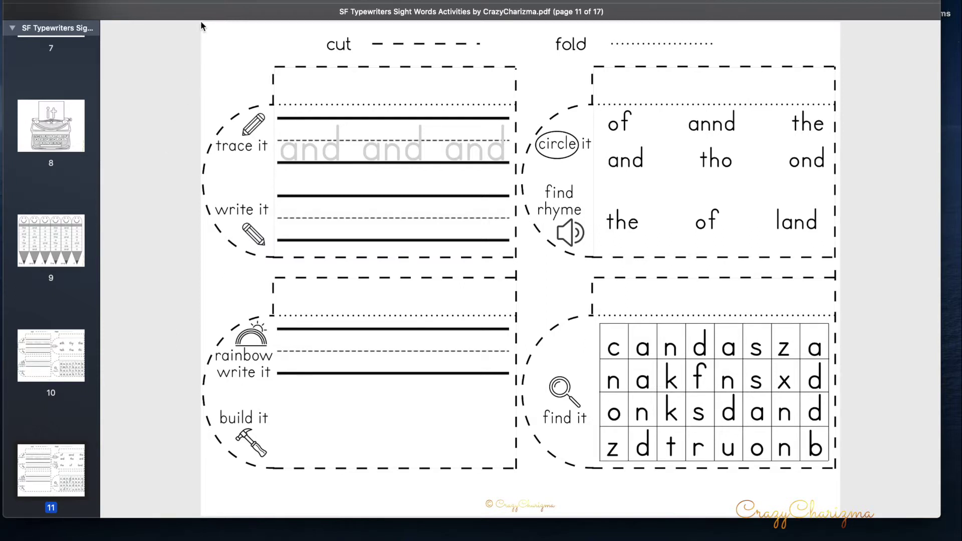
drag(202, 23, 849, 522)
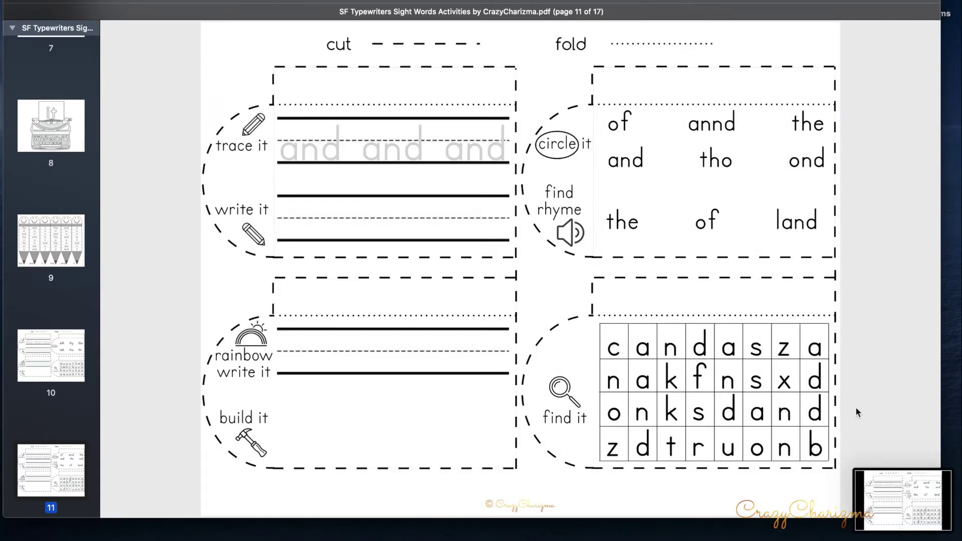
- Review the page 11 worksheet screenshot in its markup window and finish with Done
click(887, 493)
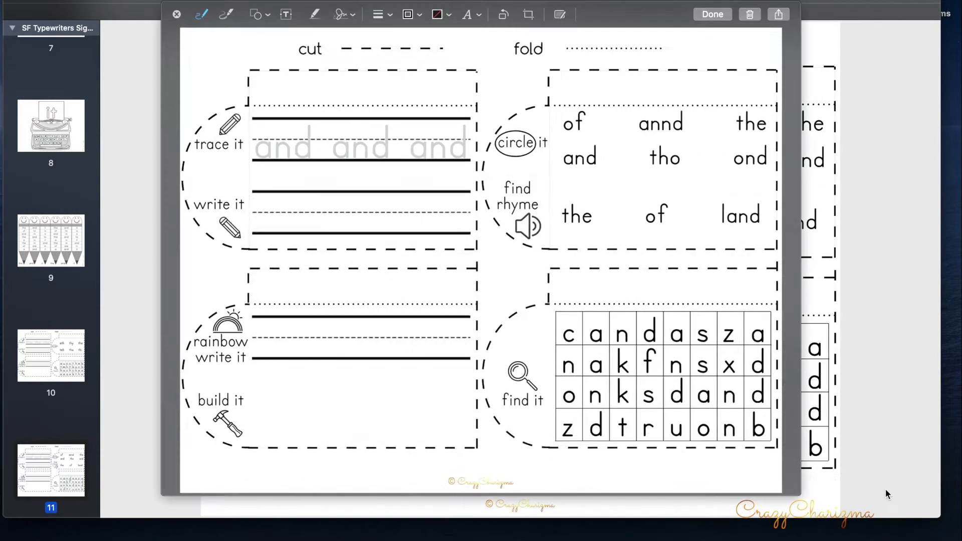
click(712, 15)
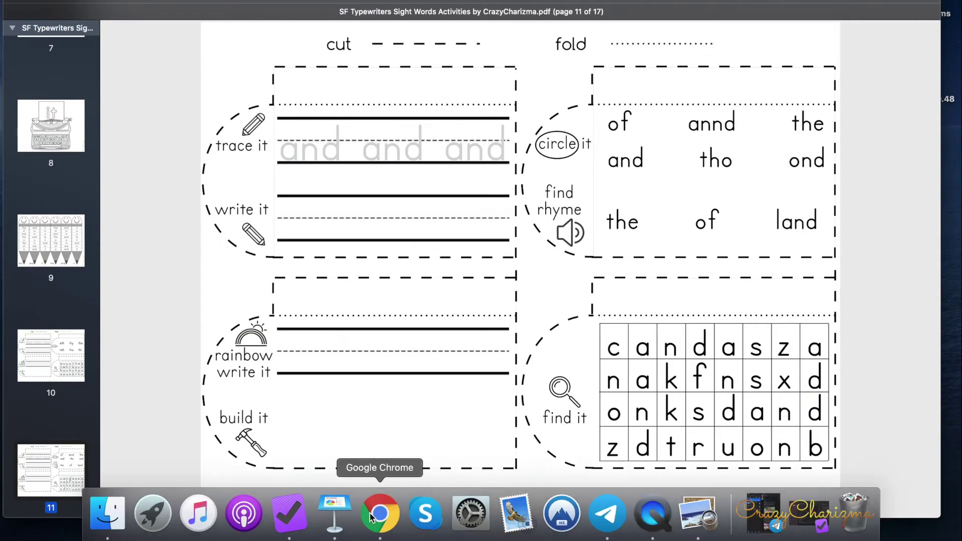
- Back in Chrome, start a new activity through the class's Assign Activity option
click(379, 514)
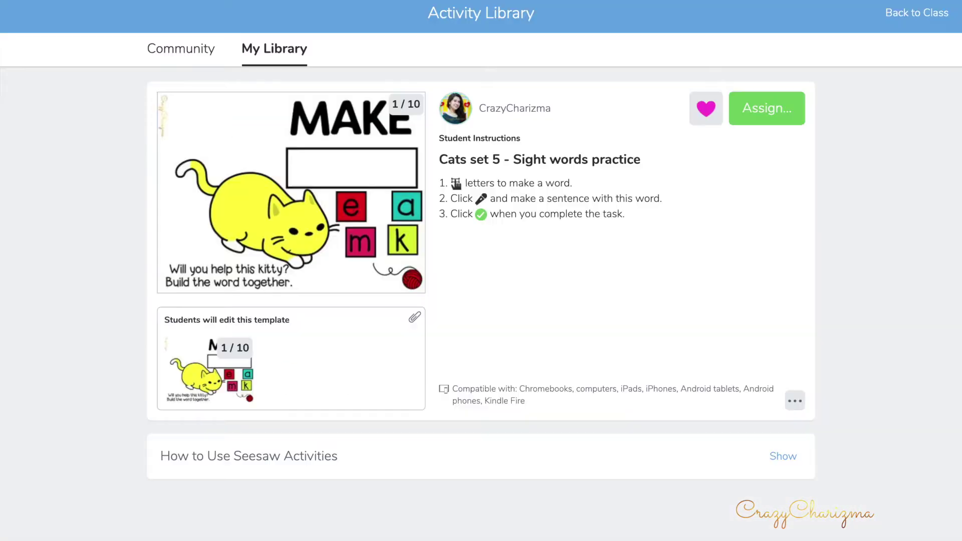
click(894, 12)
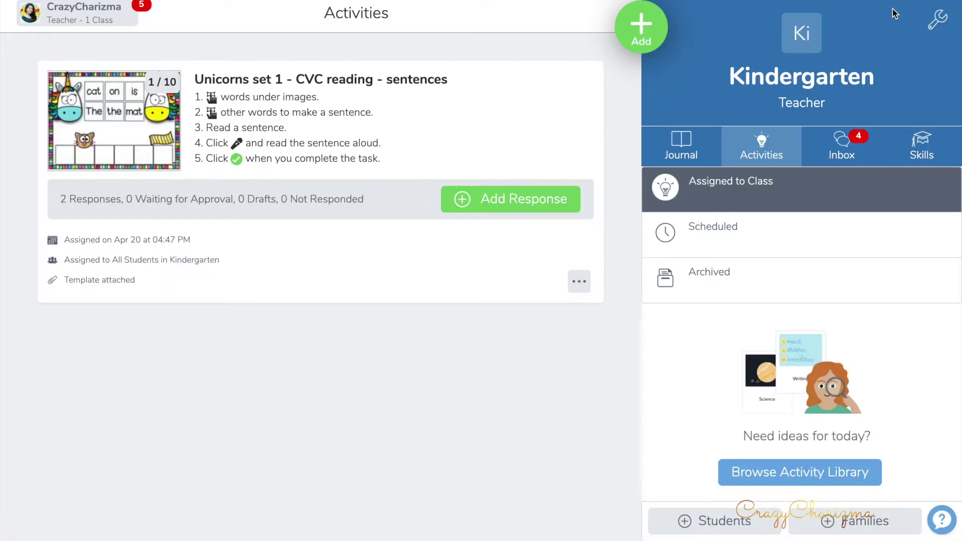
click(641, 29)
click(527, 89)
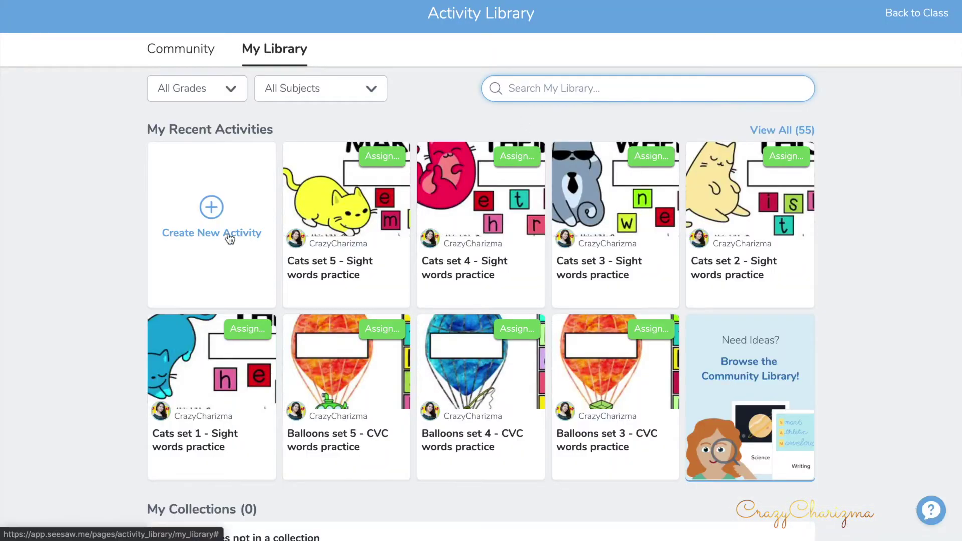
click(233, 218)
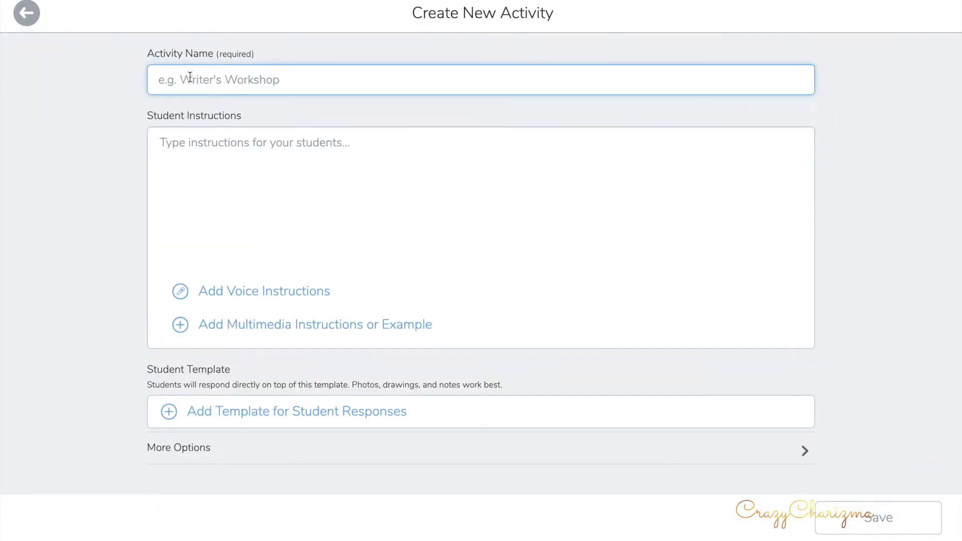
text(Free sight word p)
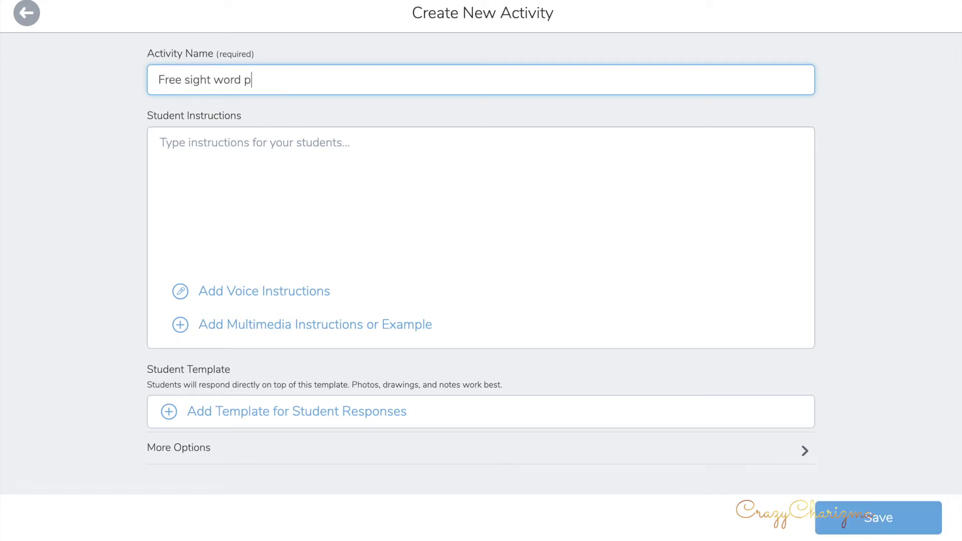
text(ractice)
- Give 'Free sight word practice' the instructions 'Test' and add a student-response template
click(162, 144)
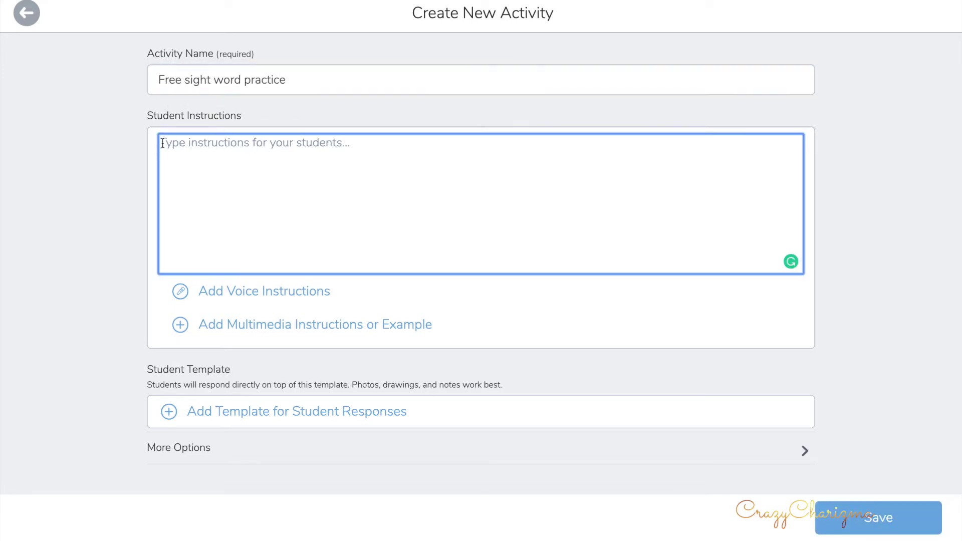
text(Test)
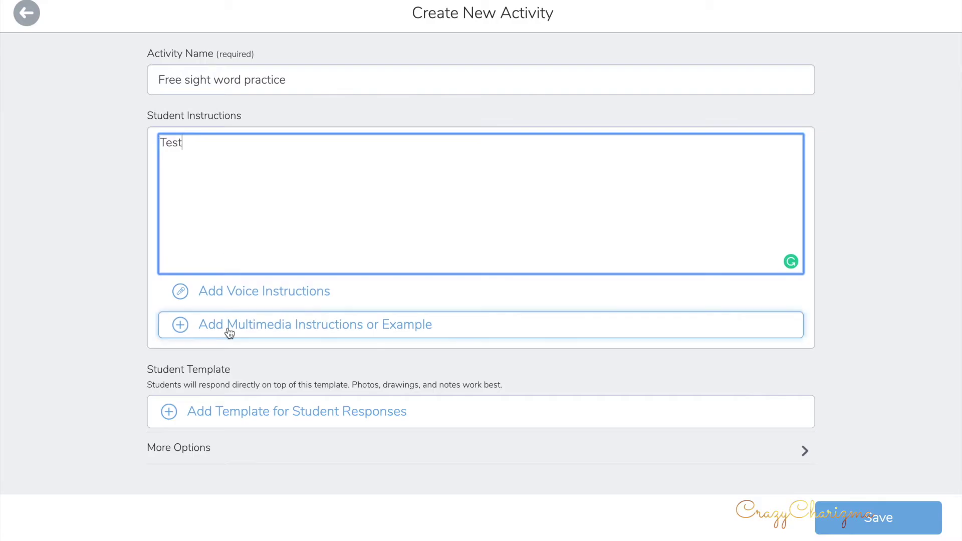
click(296, 411)
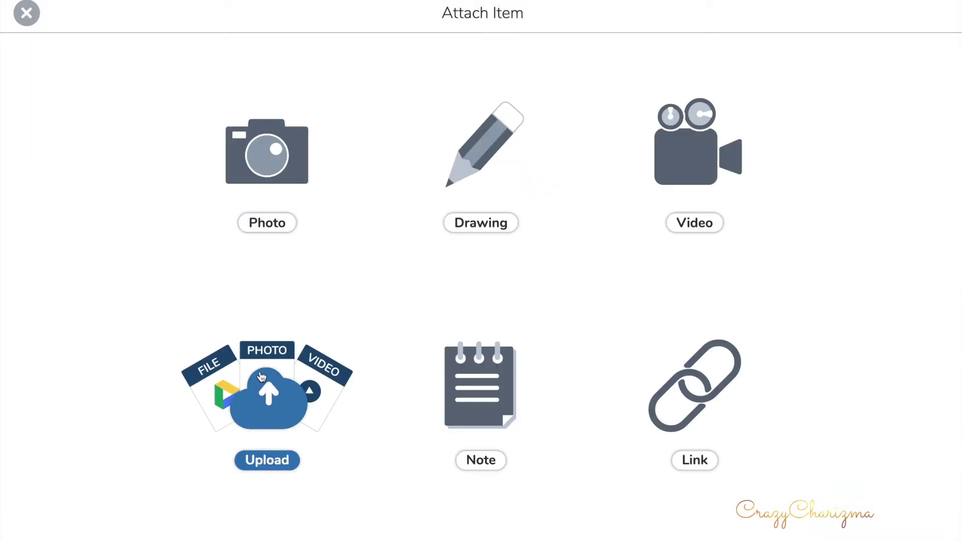
- Upload the 'and' worksheet screenshot from the computer as the student template
click(267, 389)
click(389, 526)
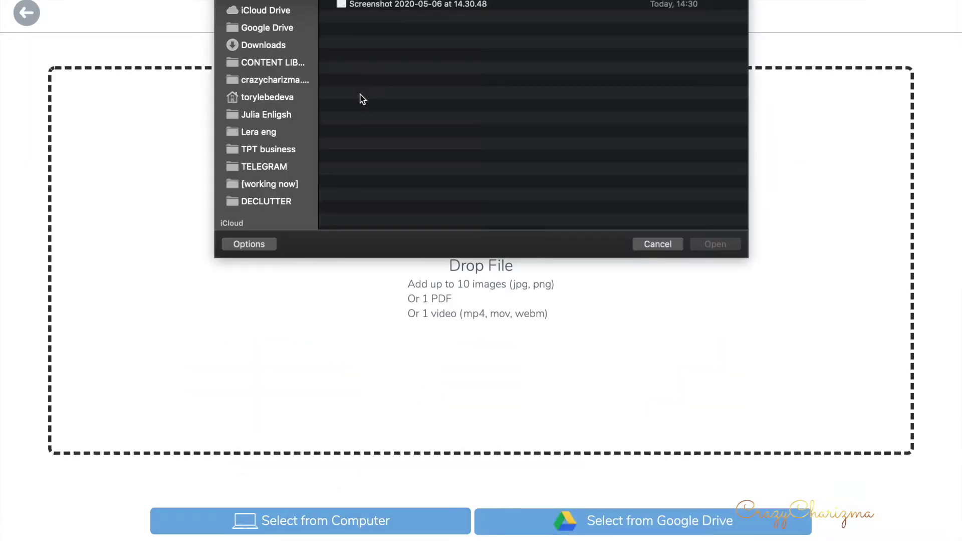
double_click(408, 6)
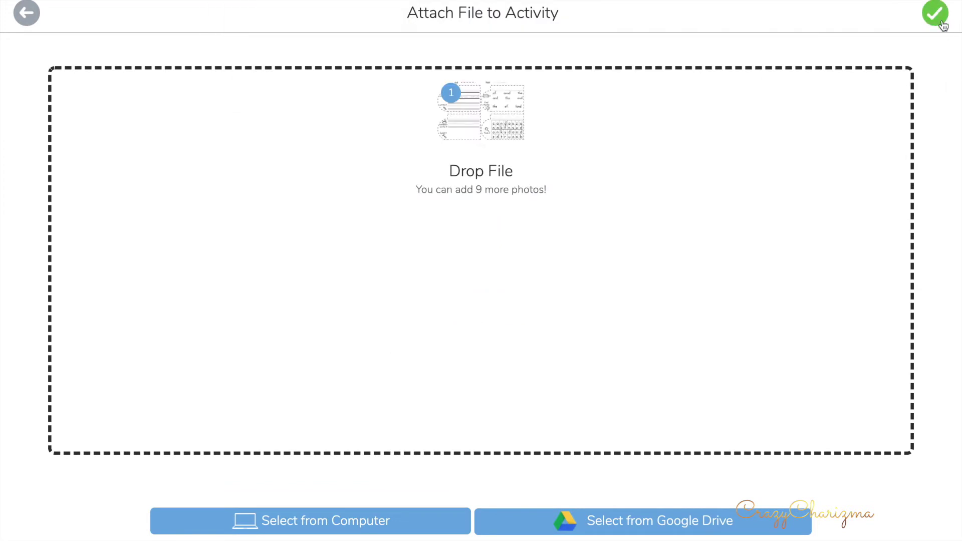
click(935, 12)
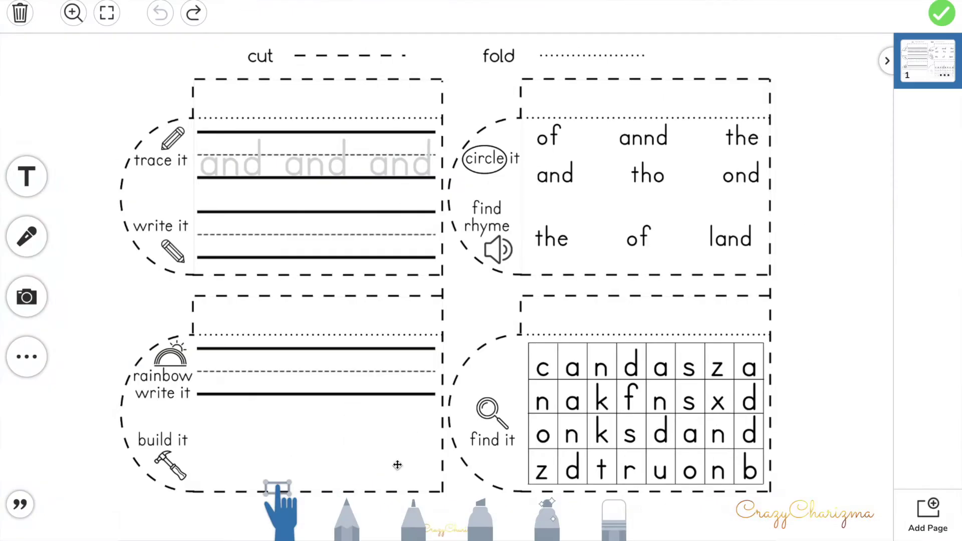
- Add an orange square shape and move it along the trace line
click(26, 356)
click(39, 353)
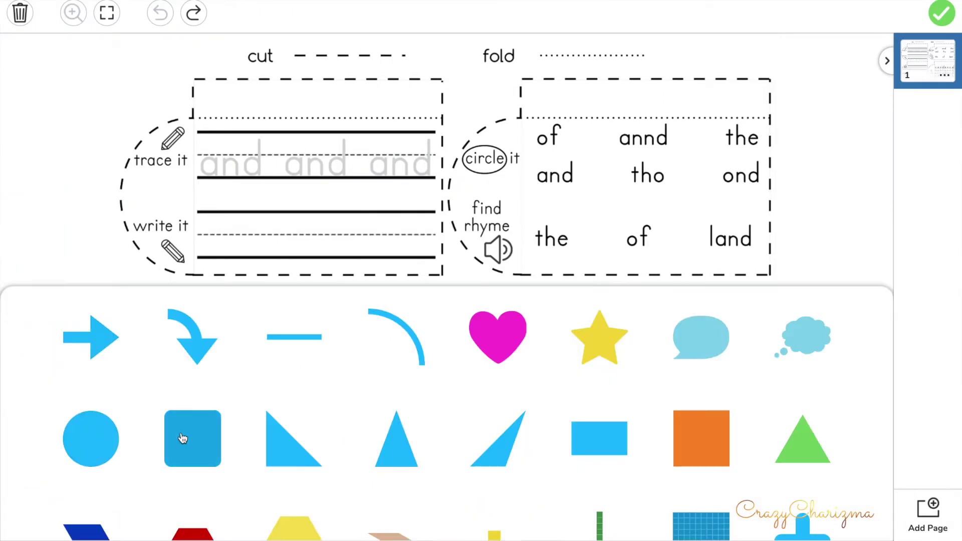
click(700, 438)
click(541, 174)
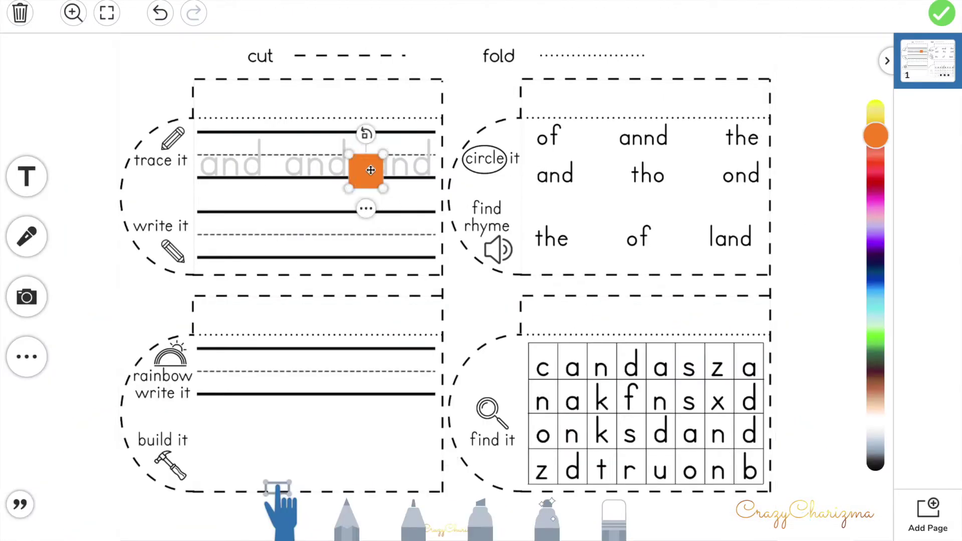
drag(365, 169, 196, 155)
- Add a rectangle, reshape it taller and narrower, and colour it white to mask the worksheet
click(39, 354)
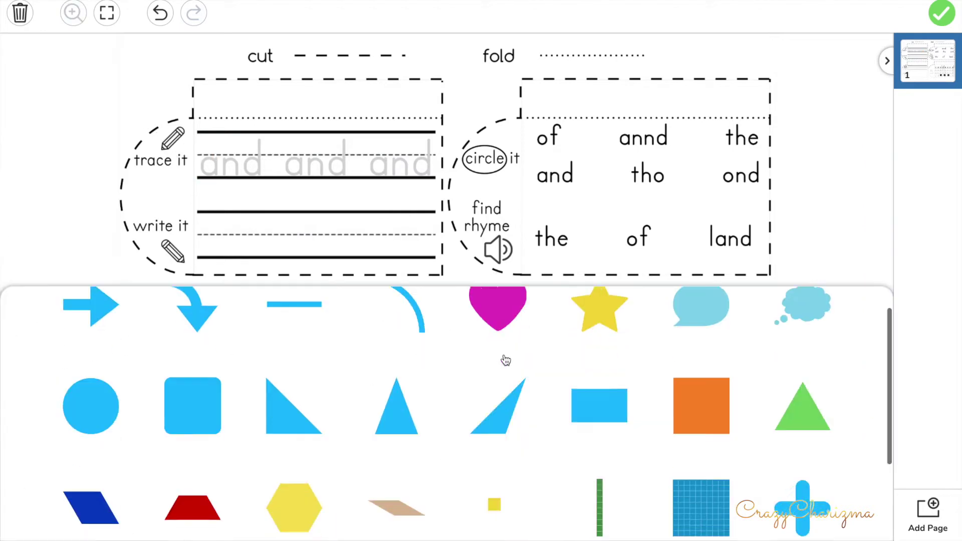
click(592, 399)
click(436, 155)
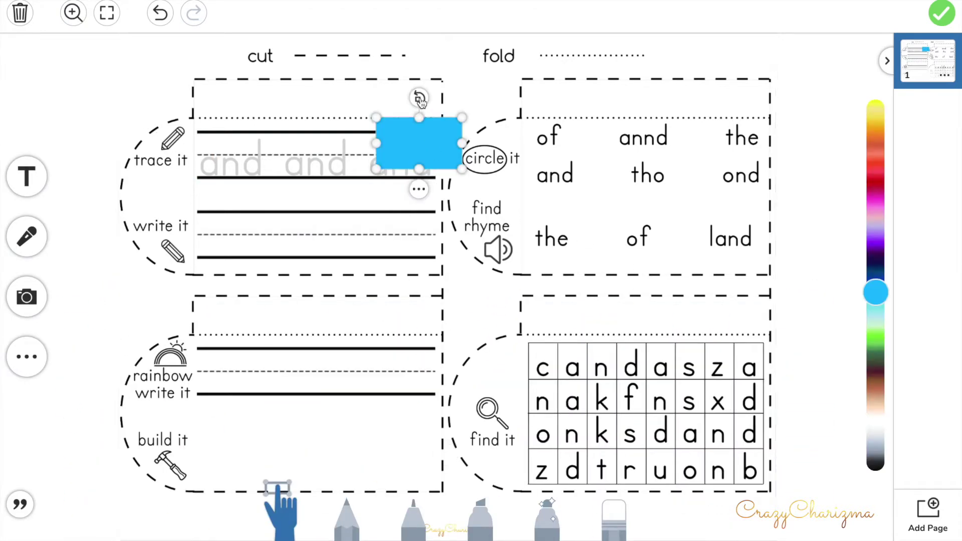
mouse_move(436, 155)
mouse_down()
mouse_move(419, 143)
mouse_move(139, 133)
mouse_move(193, 151)
mouse_up()
click(875, 421)
click(154, 151)
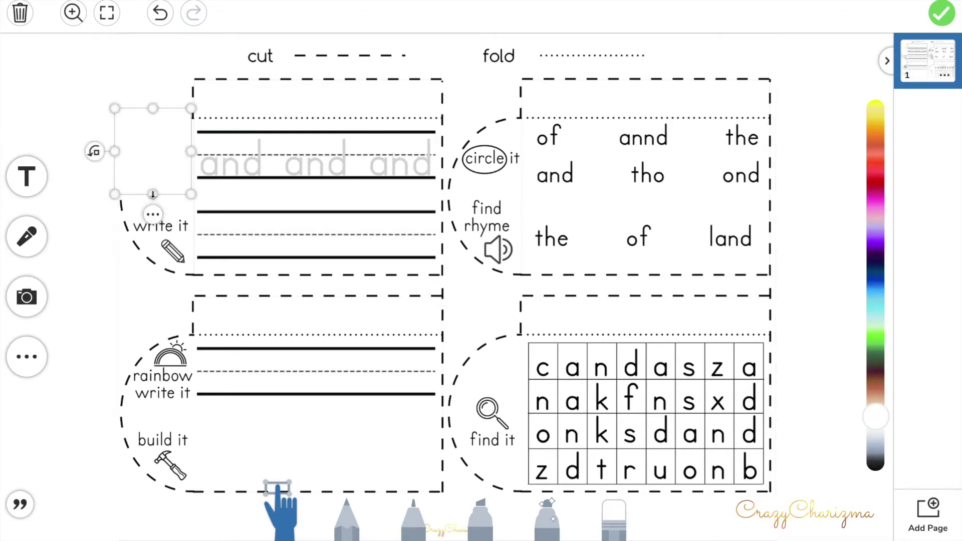
click(153, 205)
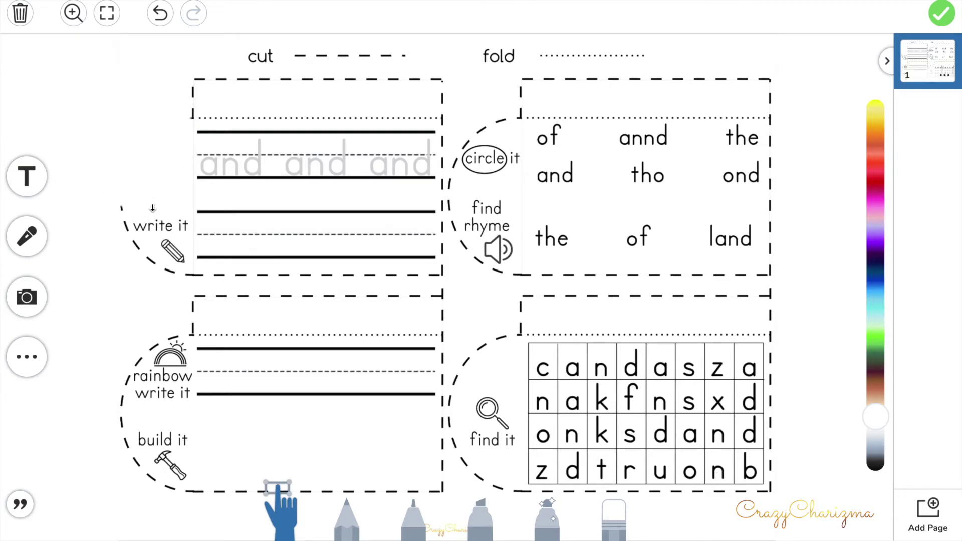
- Lock the worksheet image in place and add a pink text box
click(152, 170)
click(153, 225)
click(180, 305)
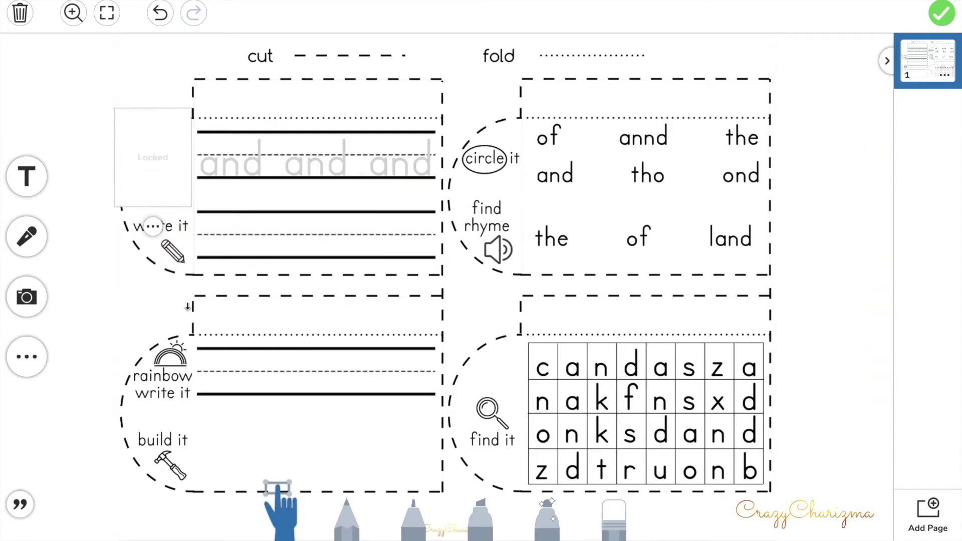
click(91, 162)
click(27, 177)
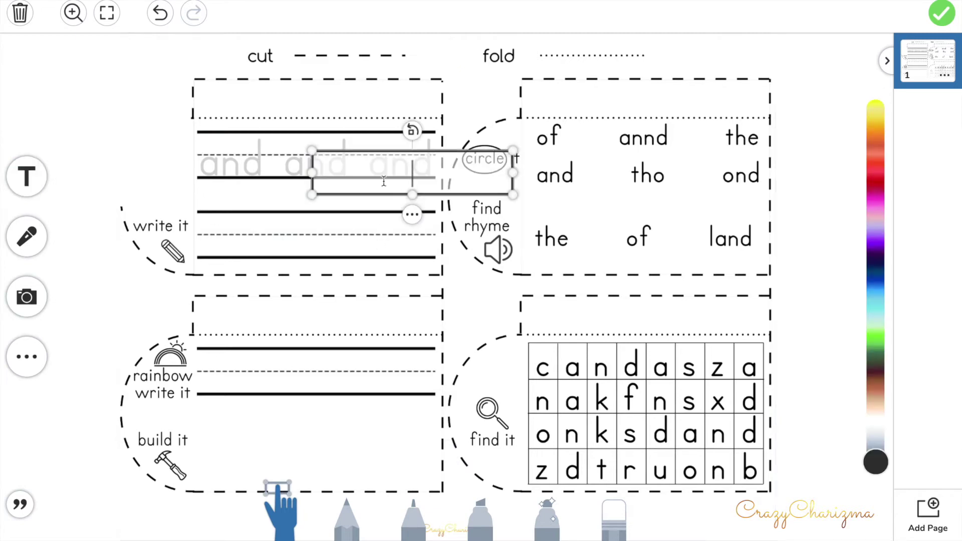
drag(875, 462, 874, 209)
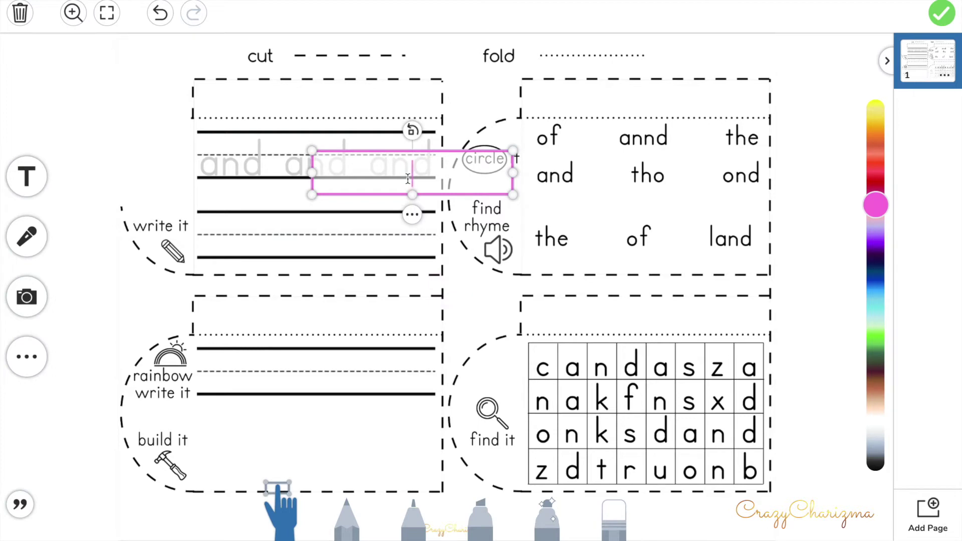
text(Re)
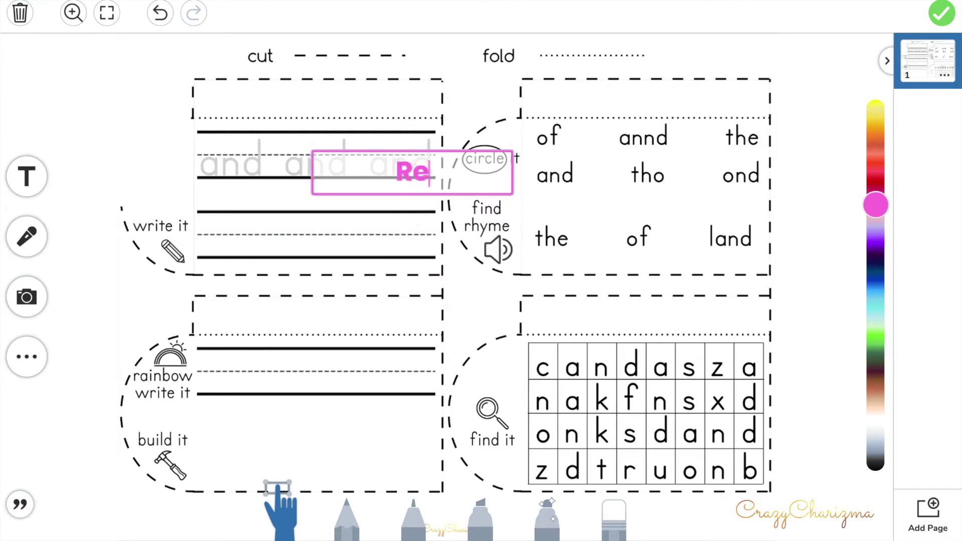
text(ad and record.)
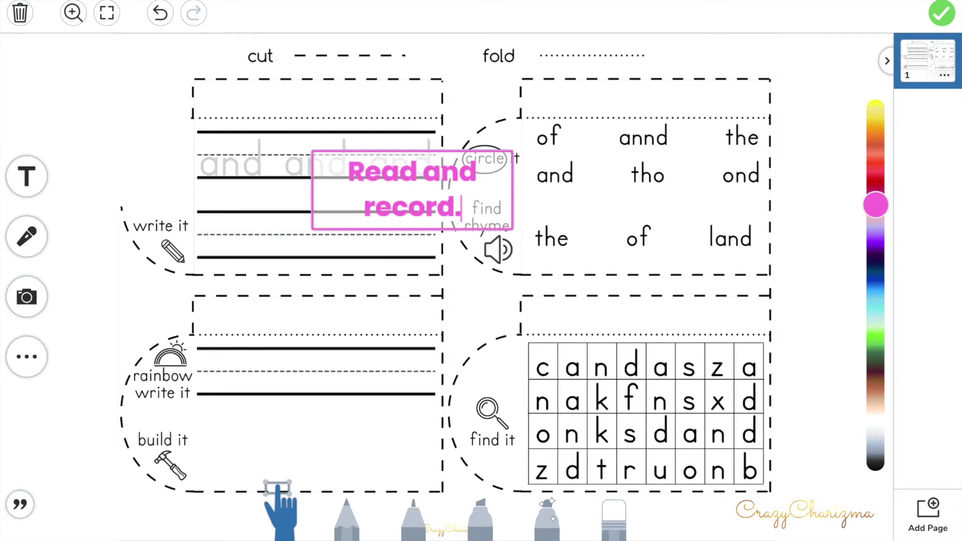
- Style the 'Read and record.' label in Feather with pink fill, then shrink it into the left margin
click(415, 249)
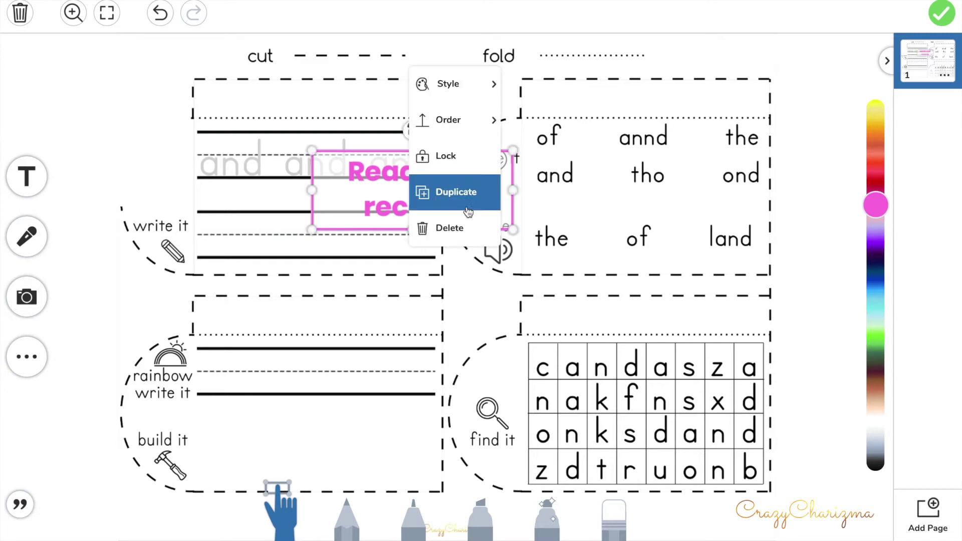
click(536, 114)
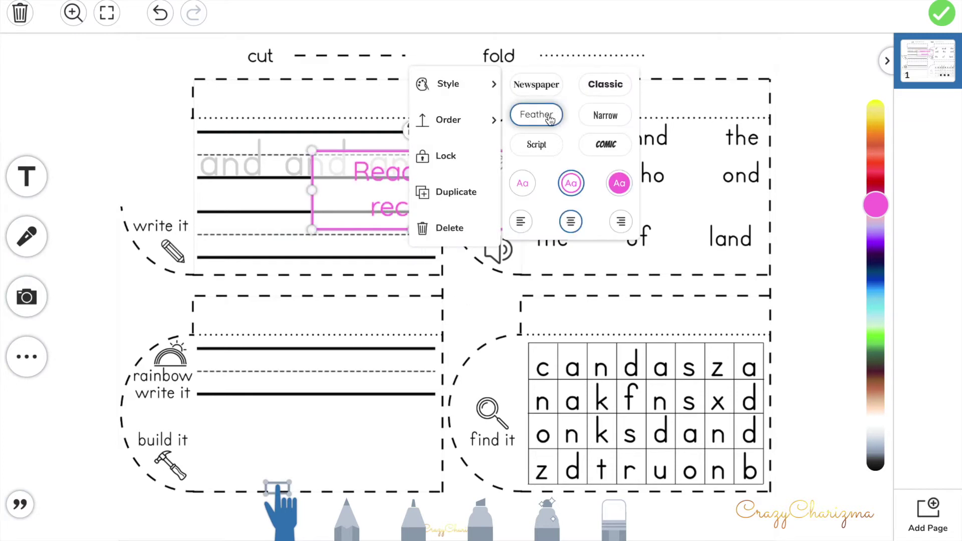
click(618, 183)
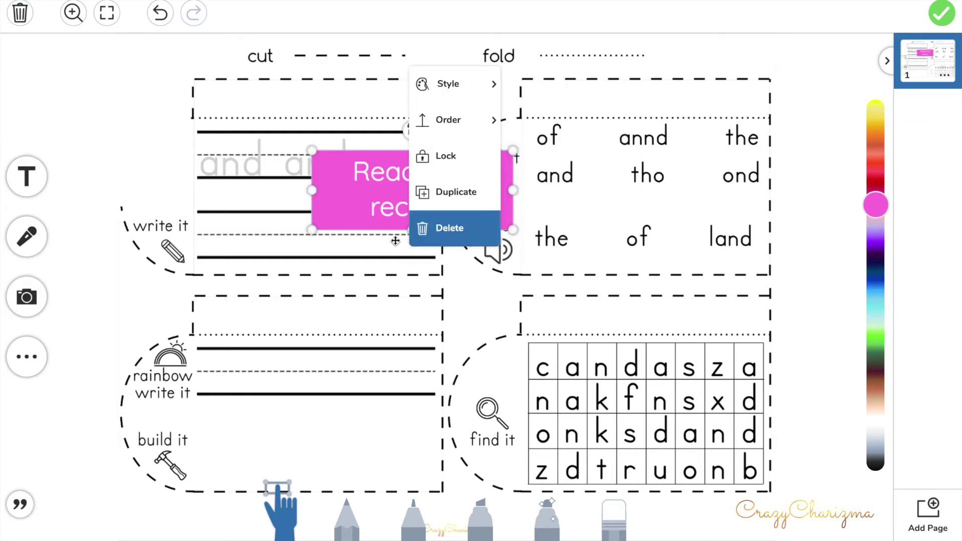
click(394, 186)
drag(394, 185, 123, 140)
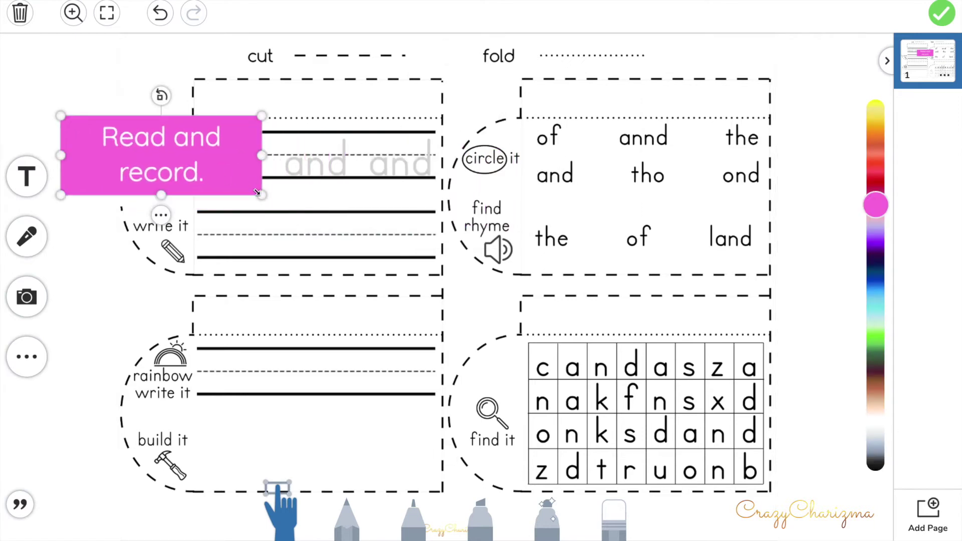
drag(218, 162, 155, 157)
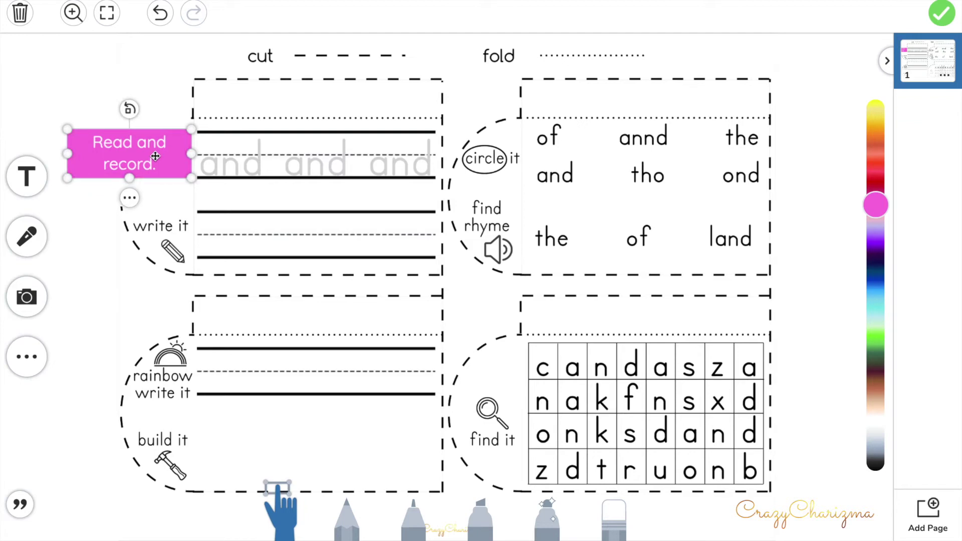
click(257, 206)
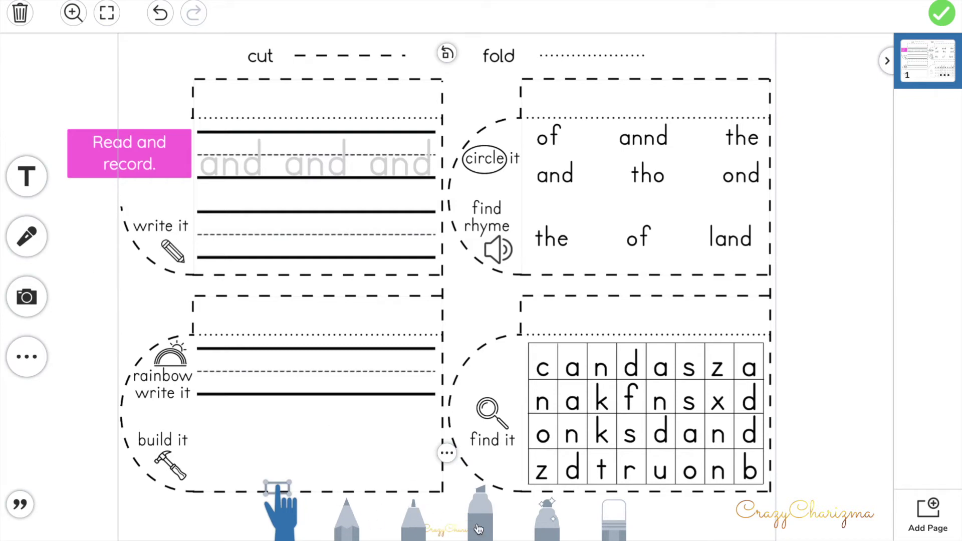
- Add a text box on the write-it line, widen it, and colour it purple
click(26, 176)
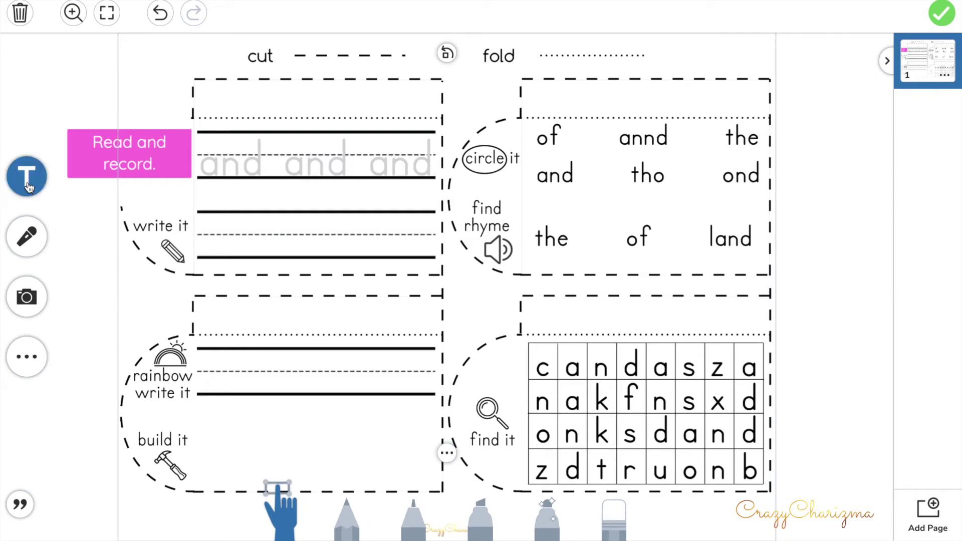
drag(301, 161, 231, 236)
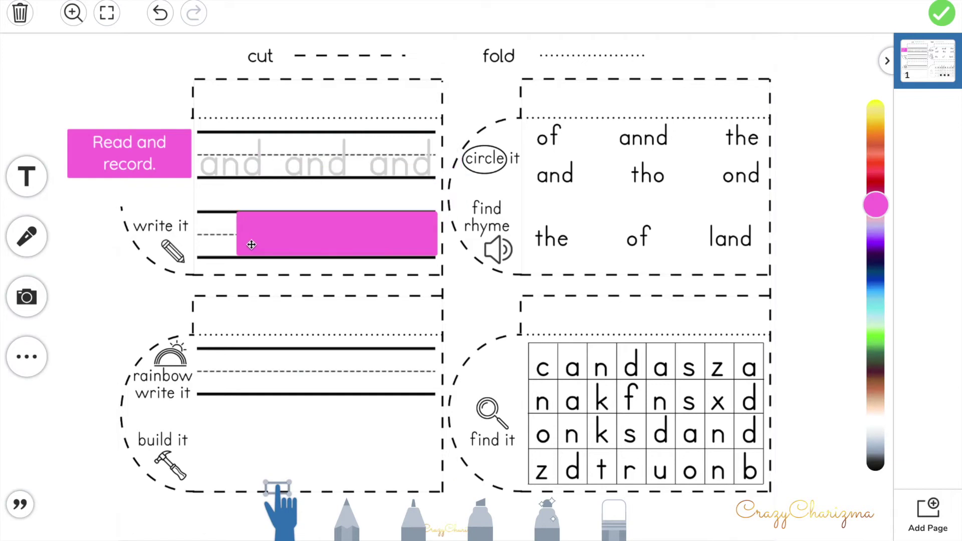
click(231, 236)
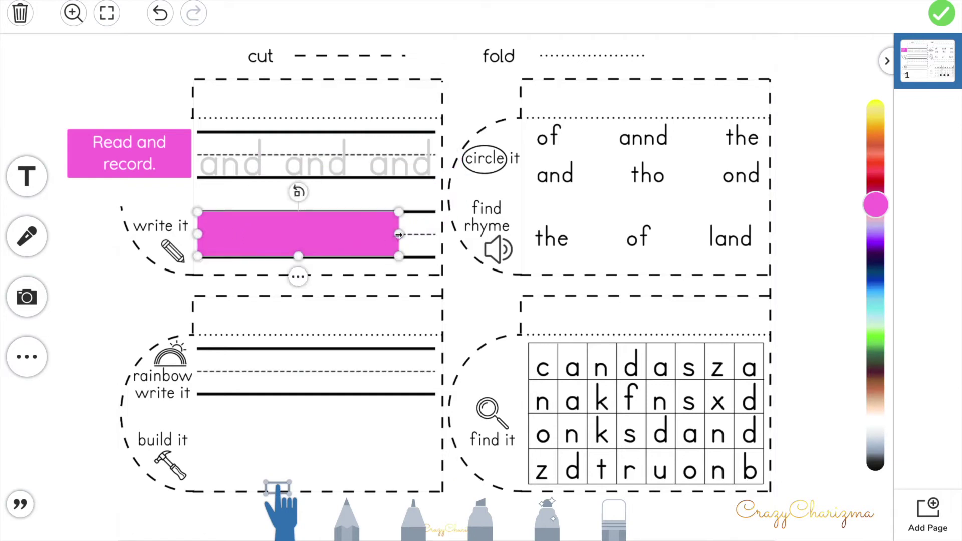
drag(401, 235, 436, 234)
click(316, 277)
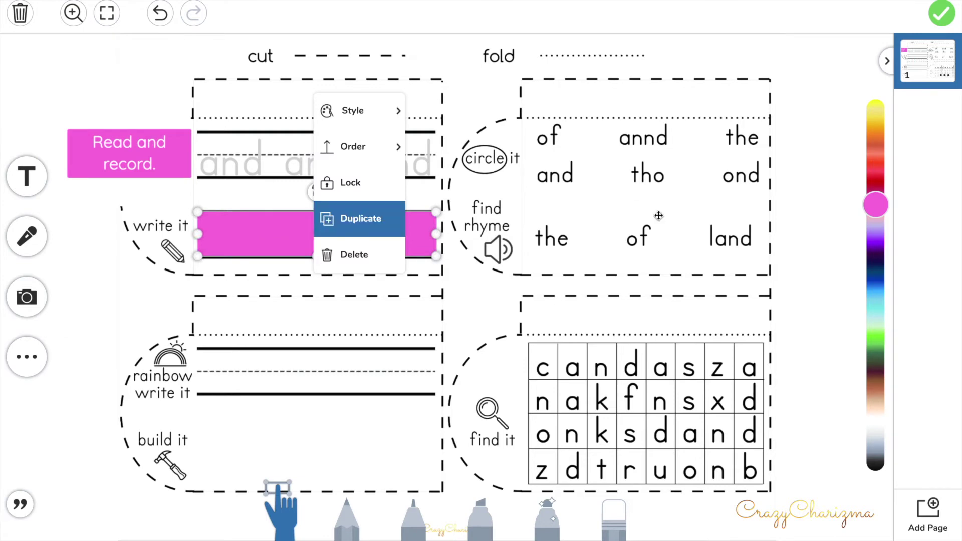
click(875, 237)
- Clear the stray letters from the purple box and set its font to Classic
double_click(316, 236)
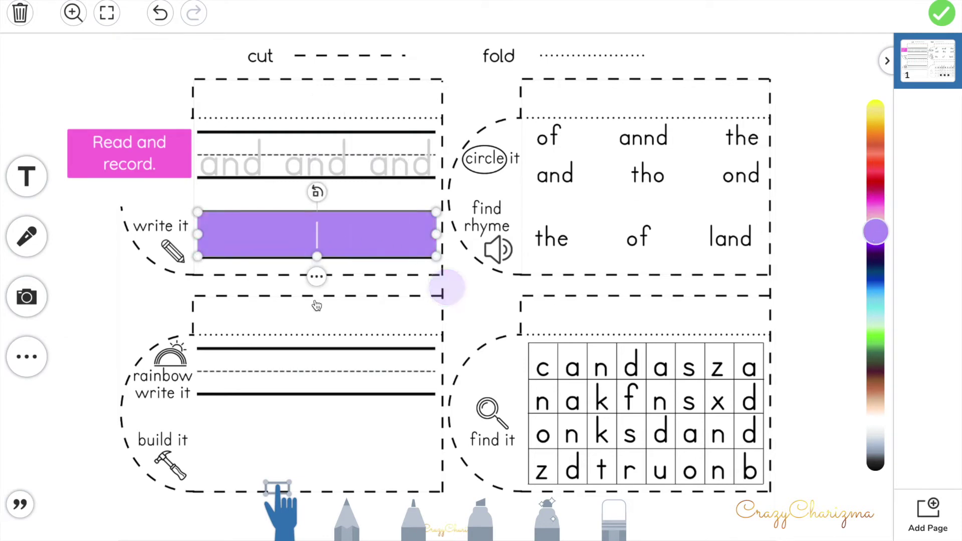
text(ghg)
key(ctrl+a)
key(BackSpace)
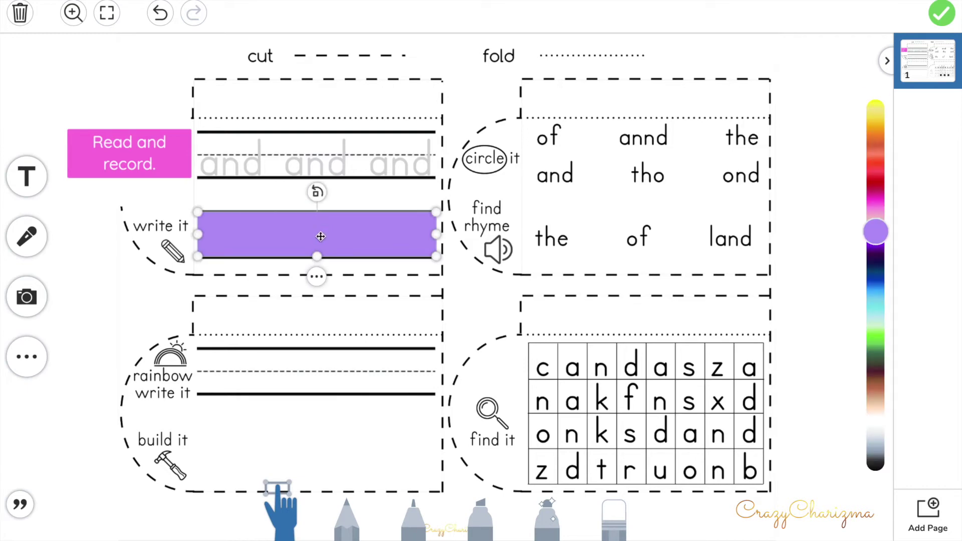
click(316, 277)
click(359, 111)
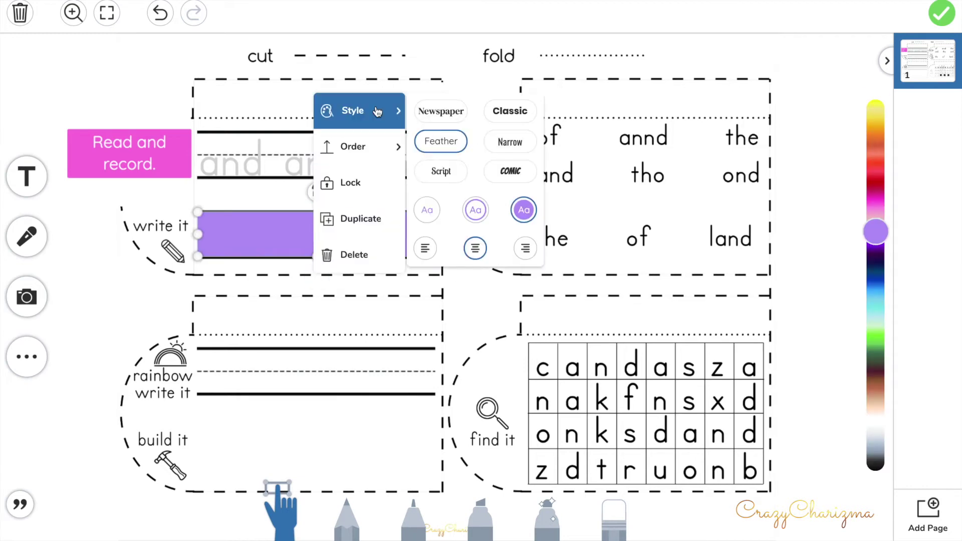
click(509, 111)
- Delete the test word 'and' so the purple box is empty
double_click(305, 234)
text(and)
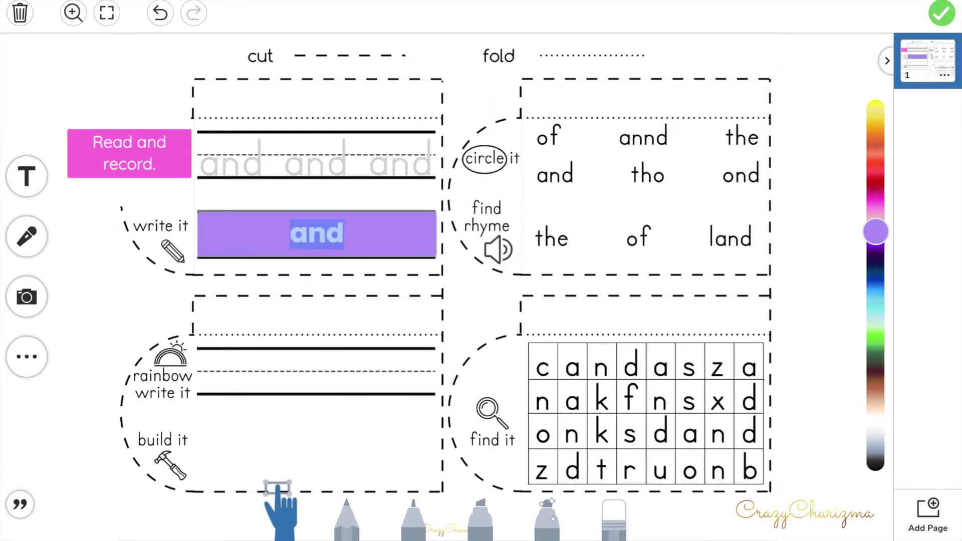
key(ctrl+a)
key(BackSpace)
click(345, 304)
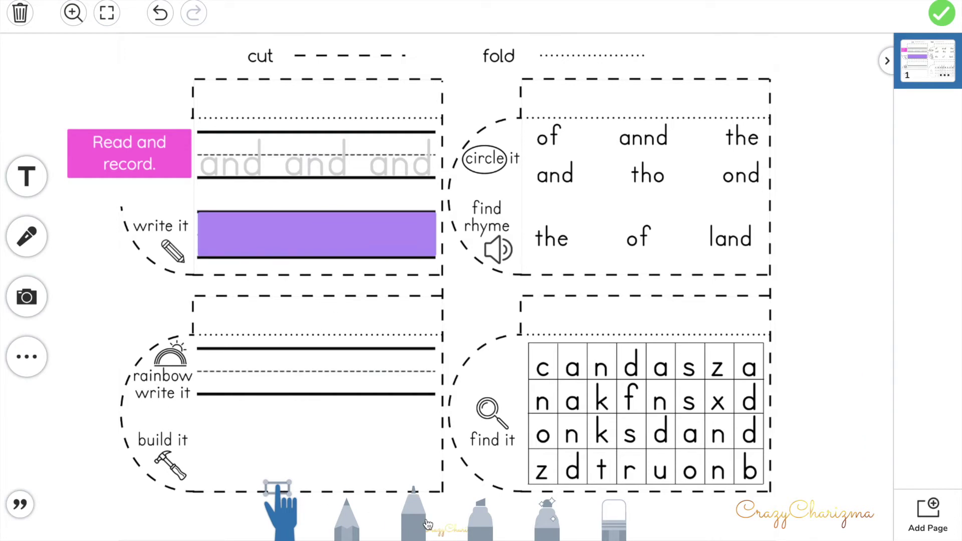
click(350, 529)
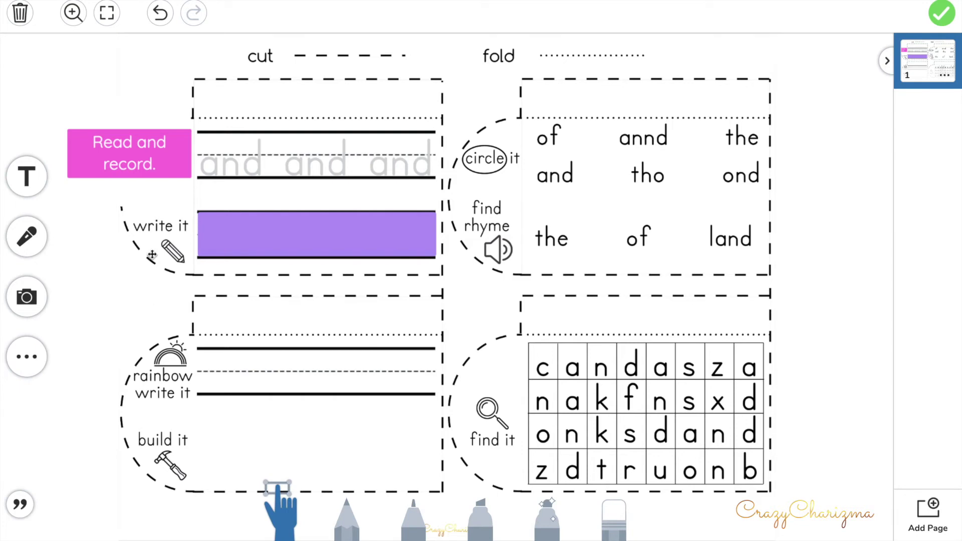
- Upload the letter images, including a.jpeg, from Downloads onto the page
click(27, 297)
click(89, 293)
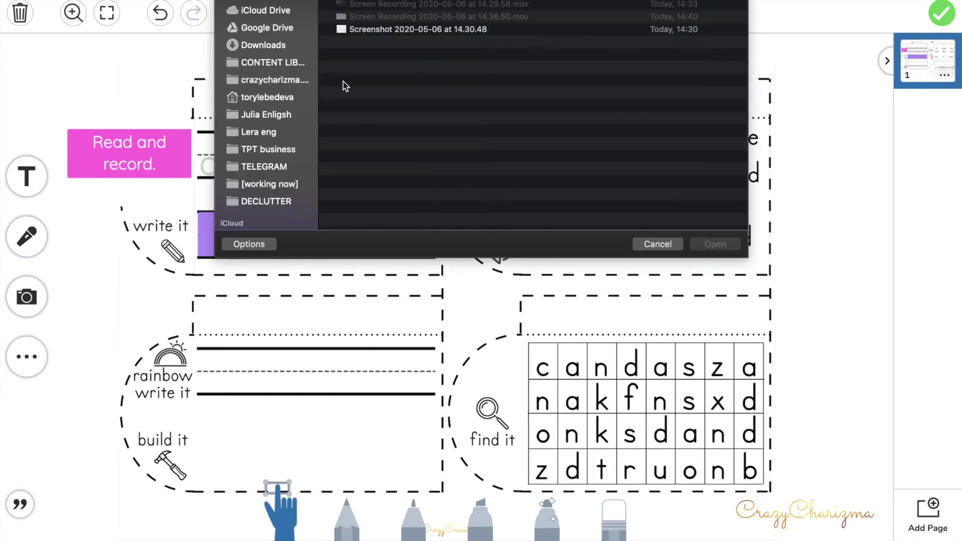
click(264, 46)
scroll(481, 112, down, 10)
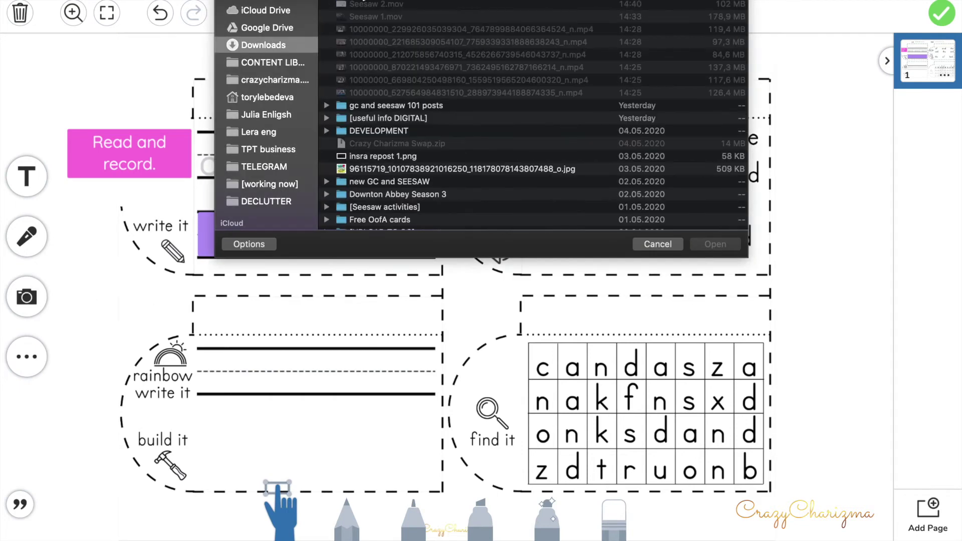
click(359, 17)
double_click(360, 17)
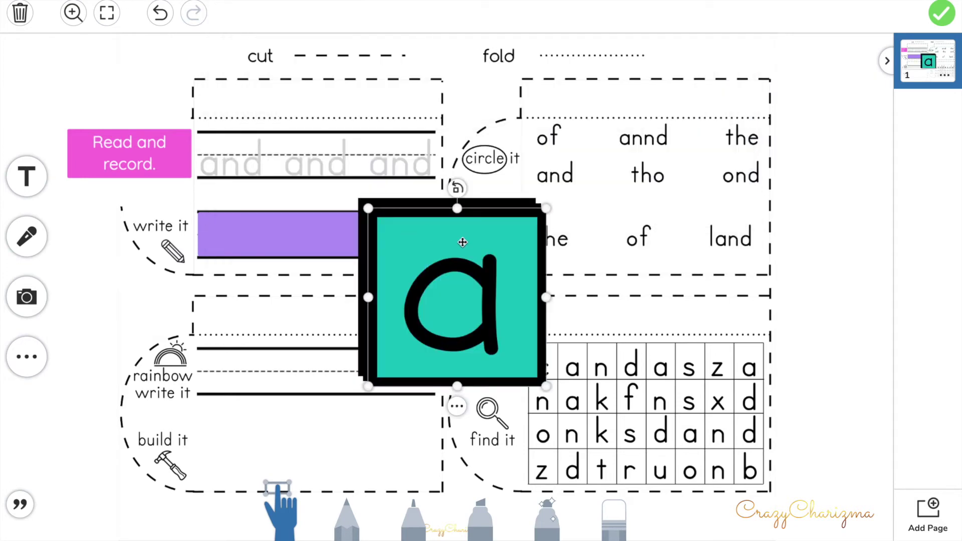
- Shrink the a and d letter images into tiles beside 'build it' on the left edge
drag(462, 242, 248, 271)
drag(331, 413, 226, 316)
drag(188, 376, 98, 421)
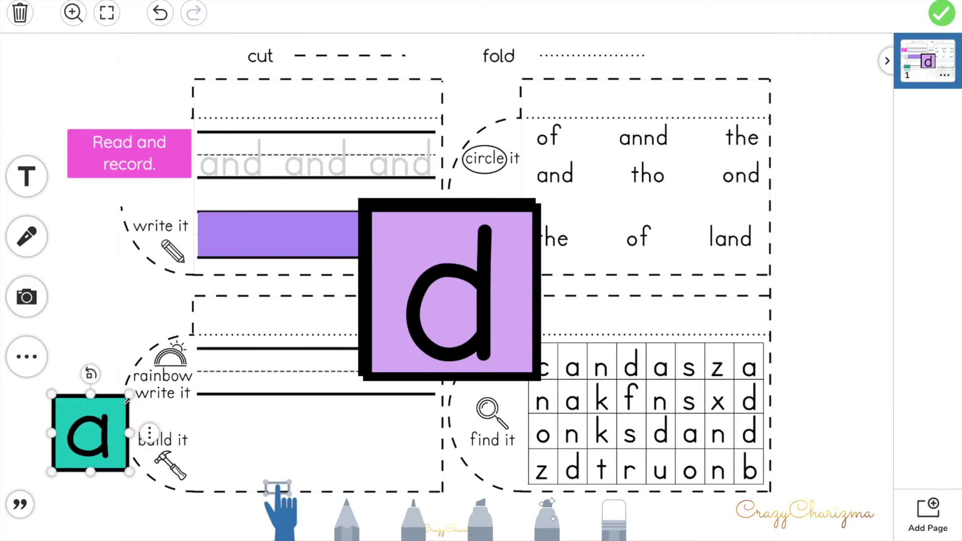
click(451, 293)
drag(535, 205, 410, 304)
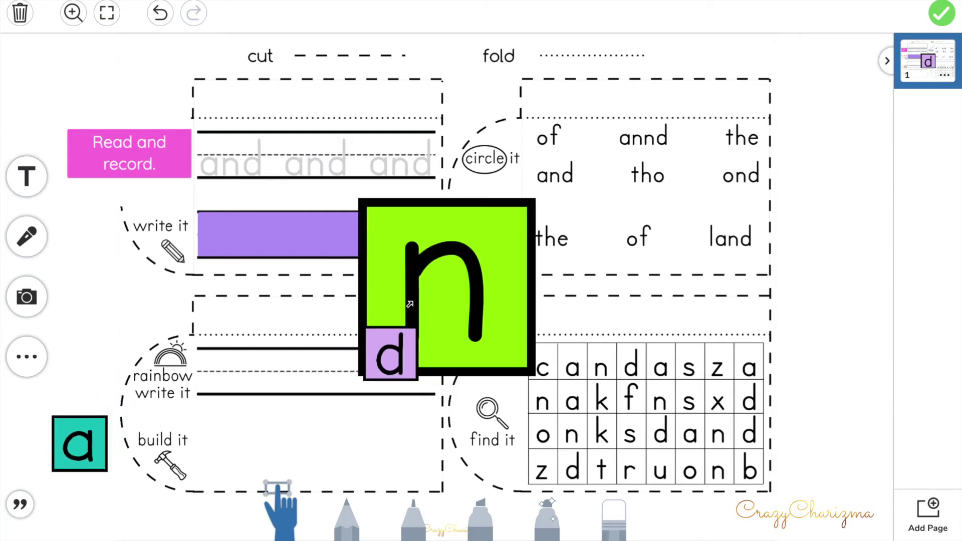
drag(389, 353, 97, 342)
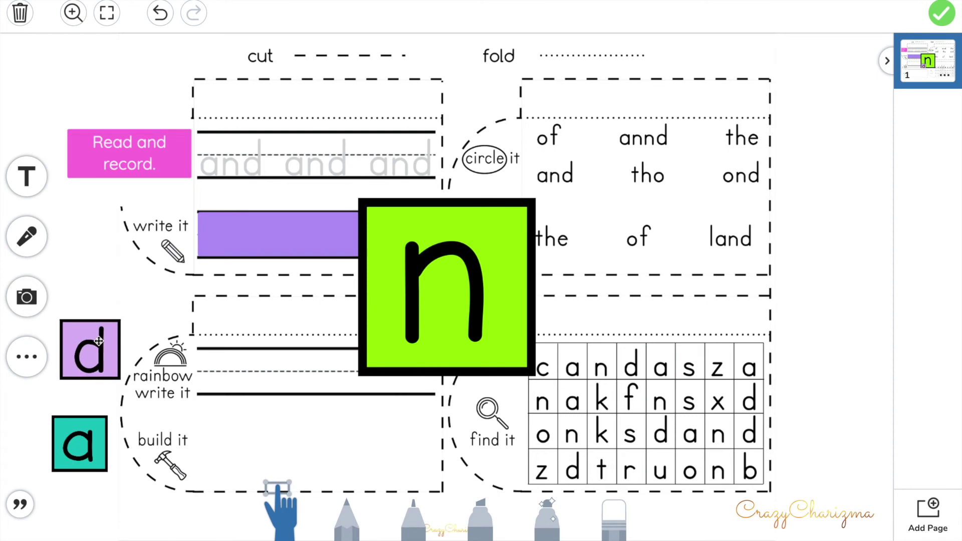
- Shrink the green n image into a tile and enlarge the a tile slightly to match
click(451, 285)
mouse_move(536, 205)
mouse_down()
mouse_move(410, 323)
mouse_move(126, 507)
mouse_up()
click(90, 436)
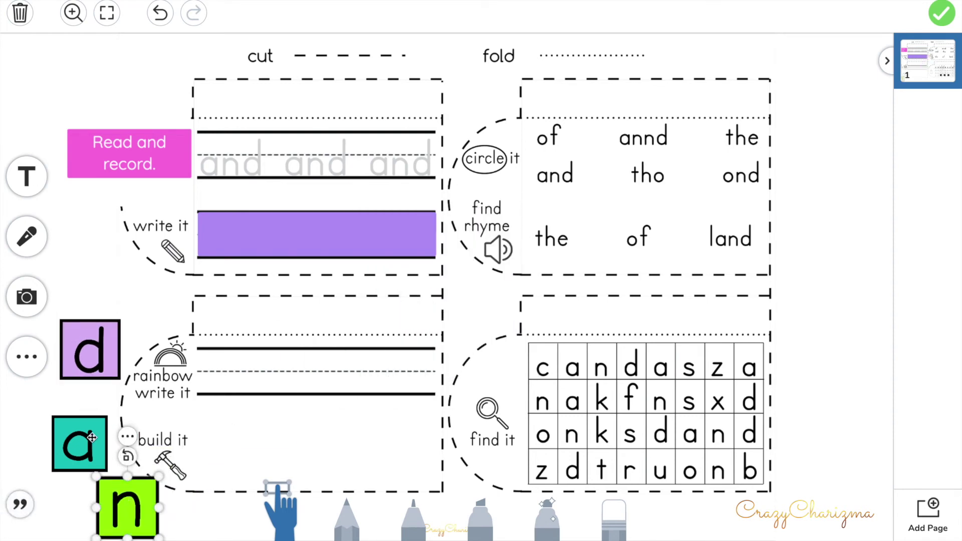
drag(108, 417, 113, 406)
click(573, 205)
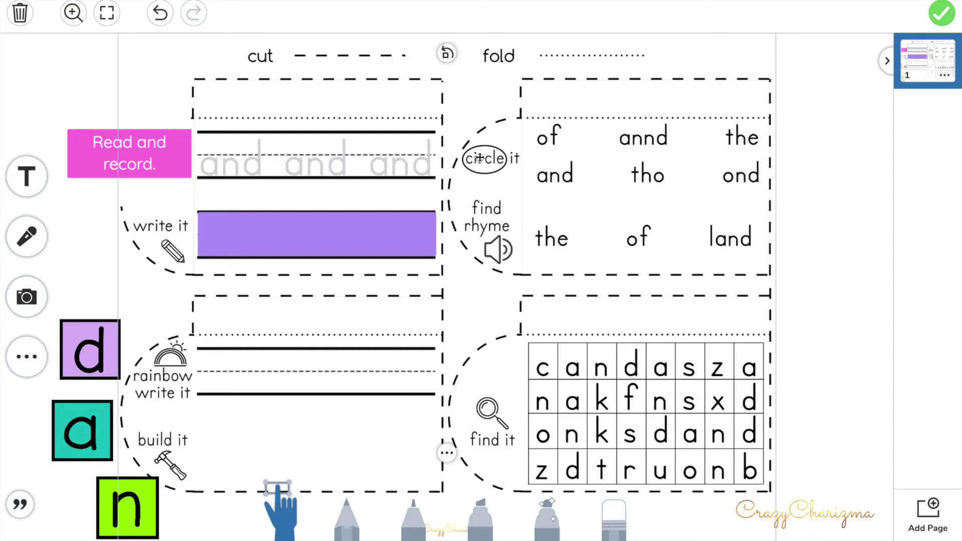
click(26, 356)
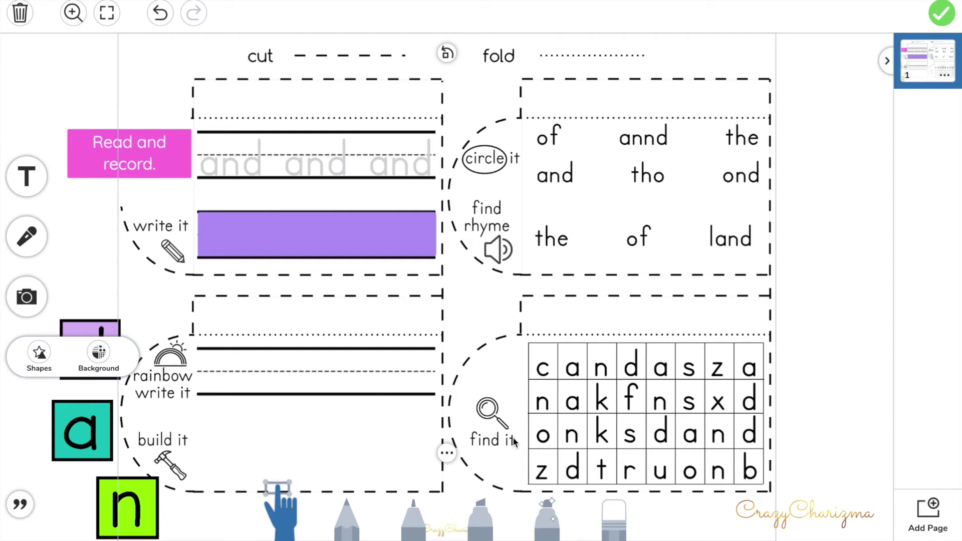
- Add a semi-transparent yellow rectangle and place it over the grid
click(39, 353)
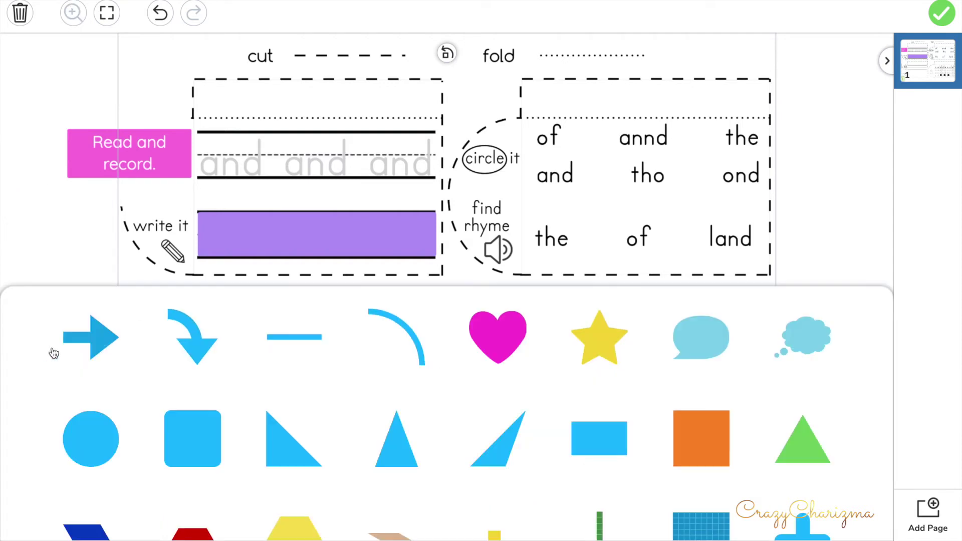
click(594, 440)
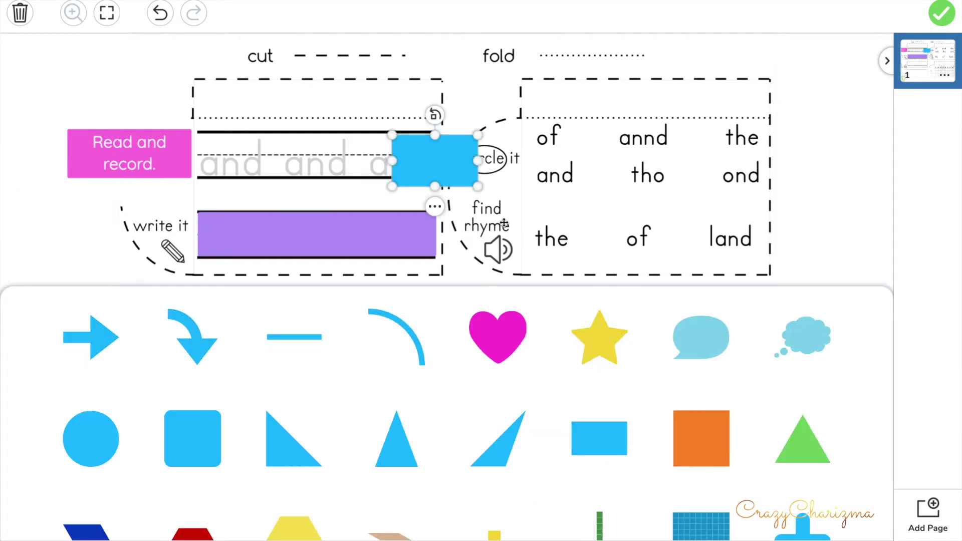
click(877, 121)
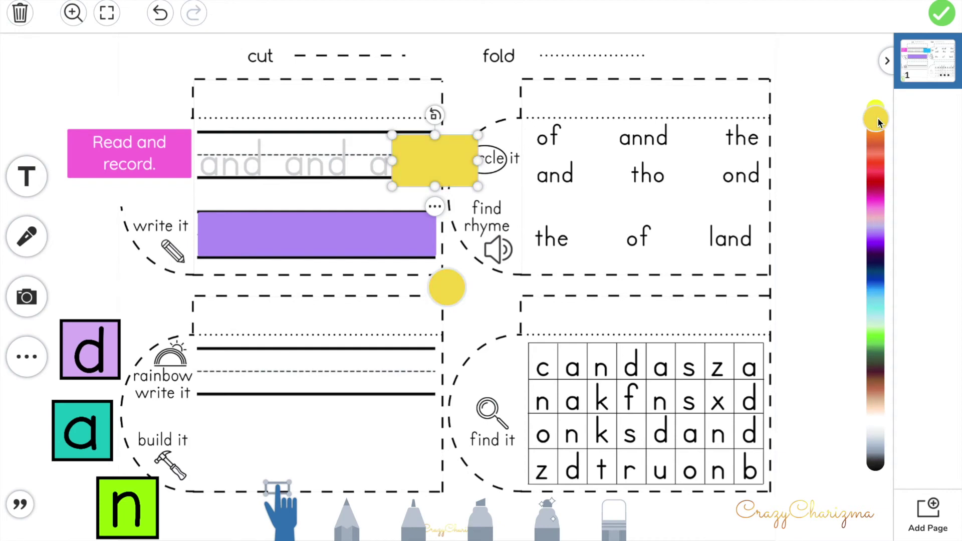
click(435, 206)
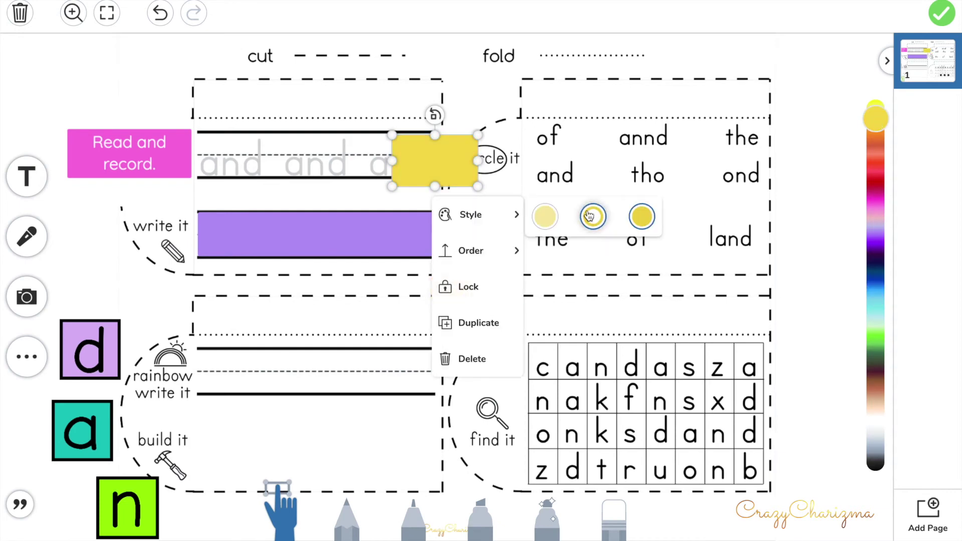
click(593, 217)
drag(434, 161, 605, 371)
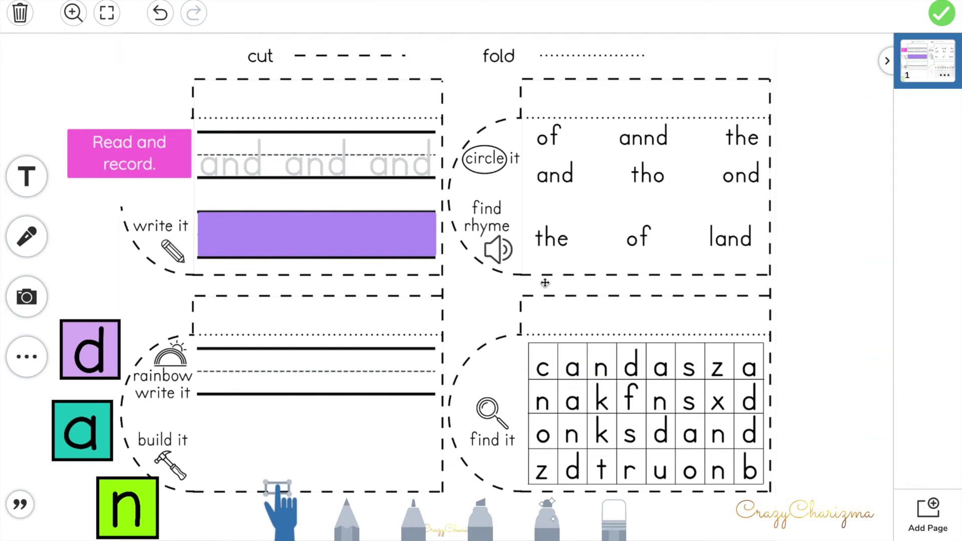
- Record a brief voice note, then undo it so no recording stays attached
click(27, 237)
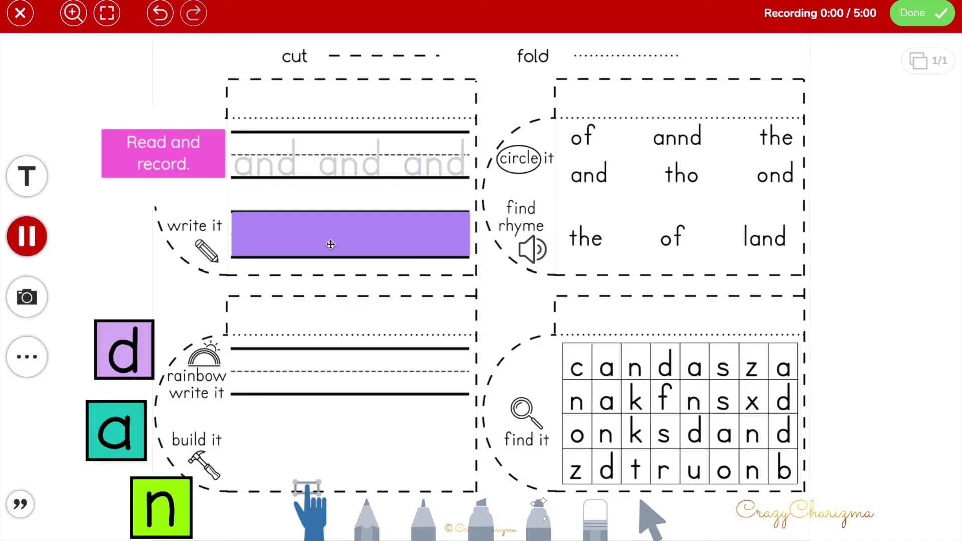
click(923, 13)
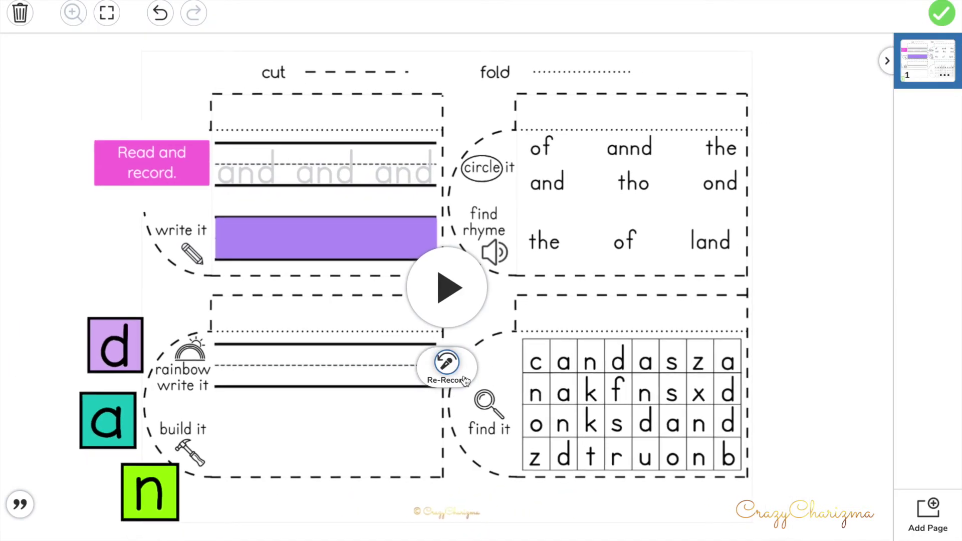
click(160, 13)
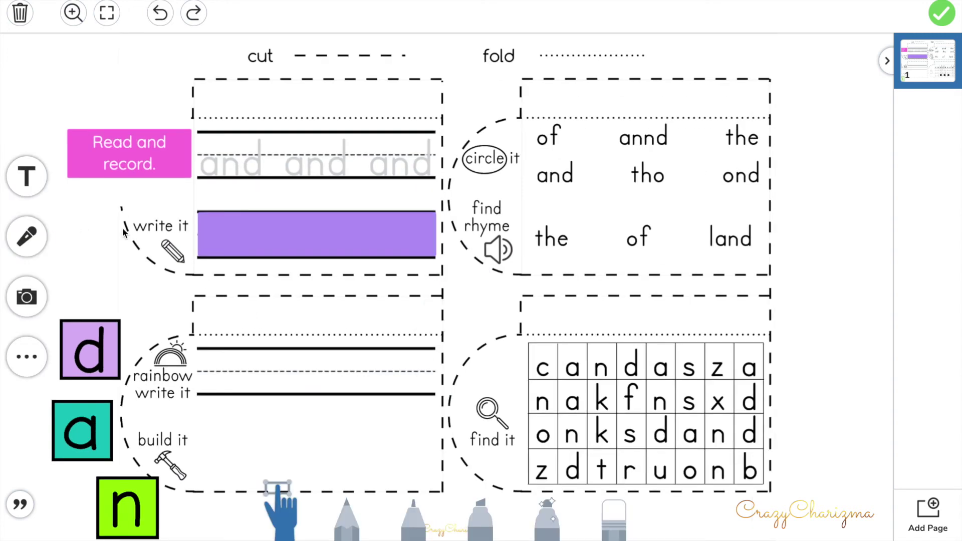
- Enter 'and and and' as white text in the purple write-it box
click(412, 518)
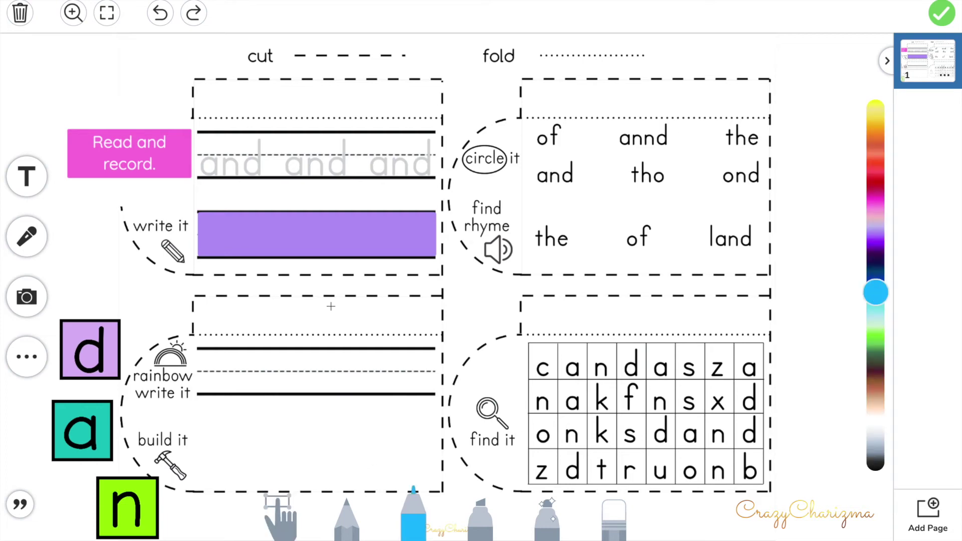
click(306, 231)
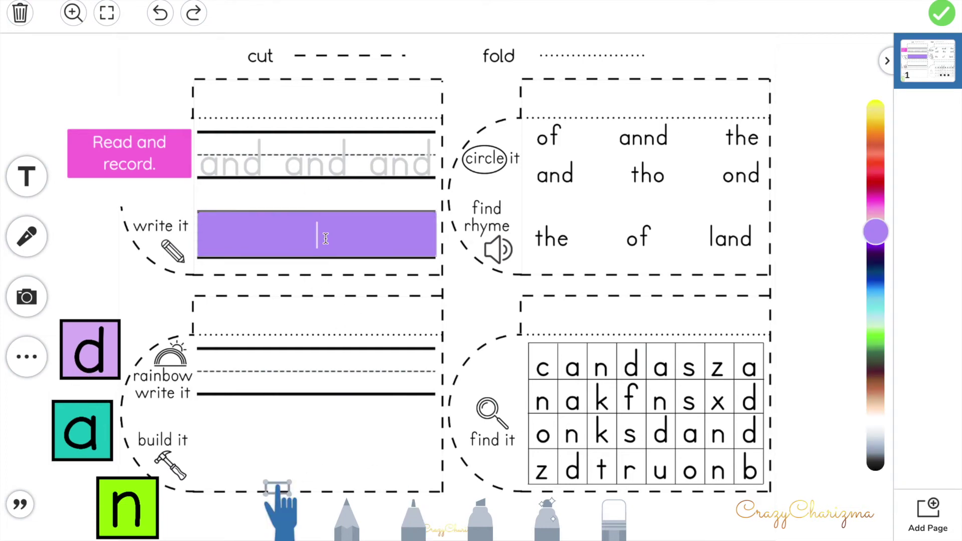
text(and and)
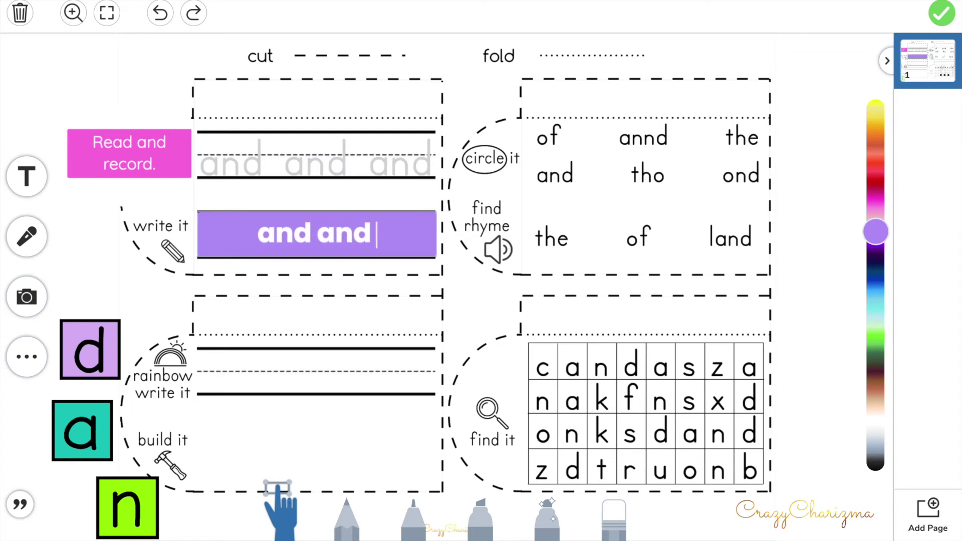
text( and)
click(272, 311)
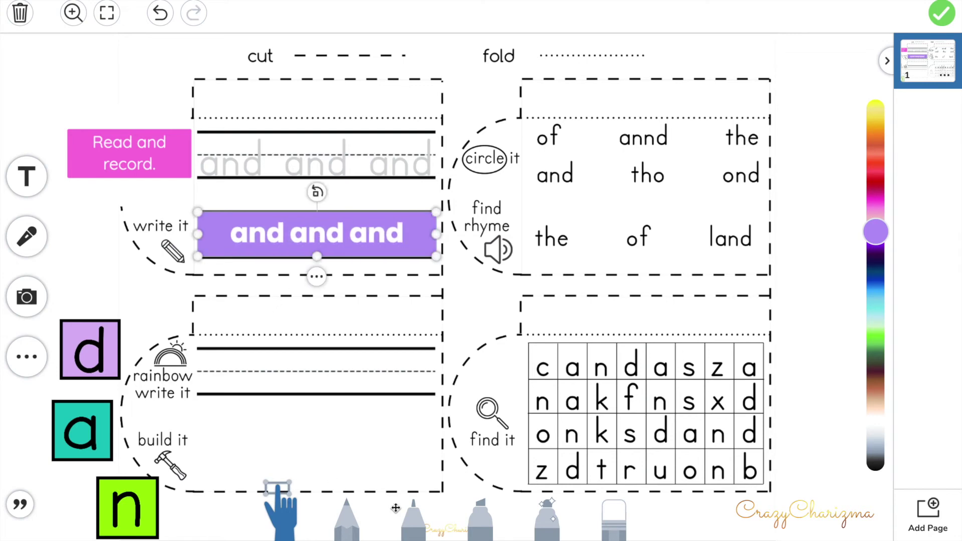
click(412, 518)
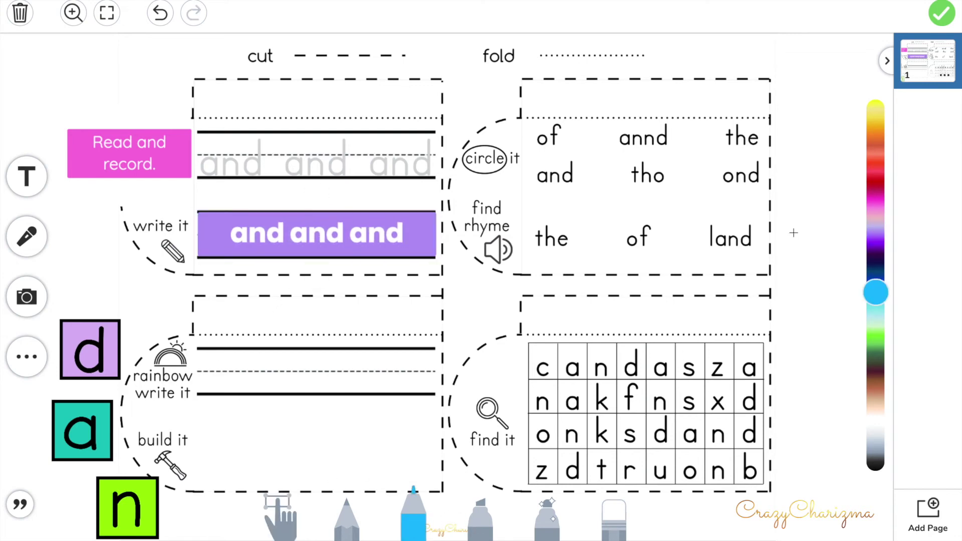